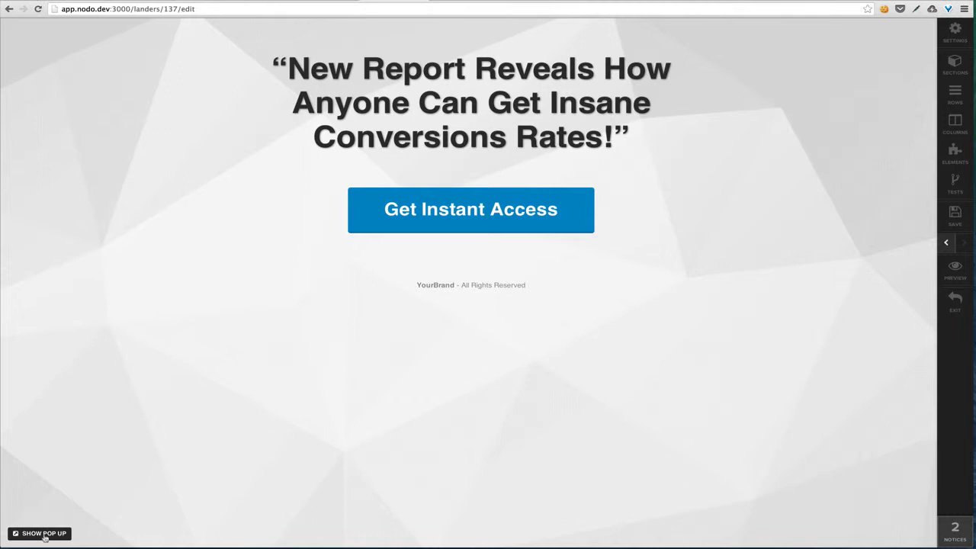
Show the landing page's empty pop-up over the page so it can be edited
{"action": "left_click", "coordinate": [43, 535]}
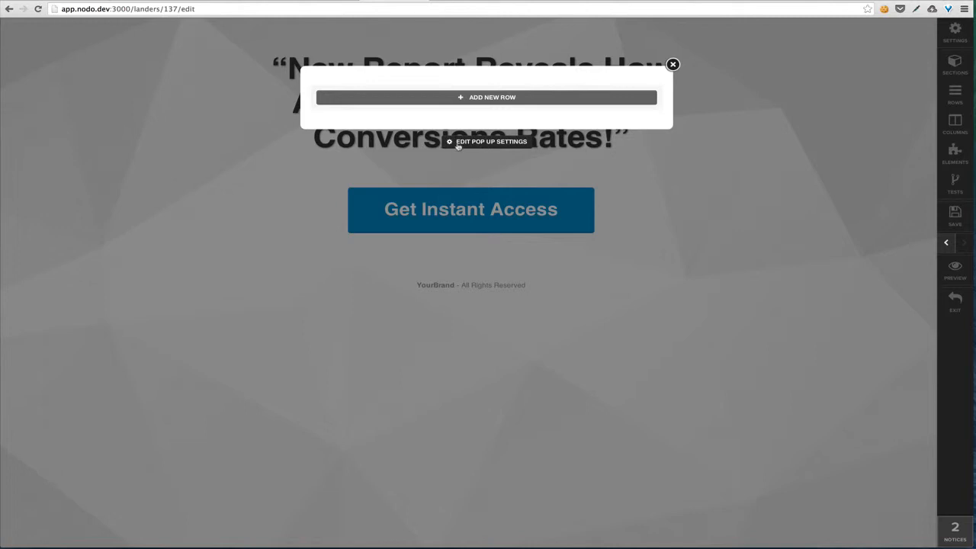
{"action": "left_click", "coordinate": [485, 142]}
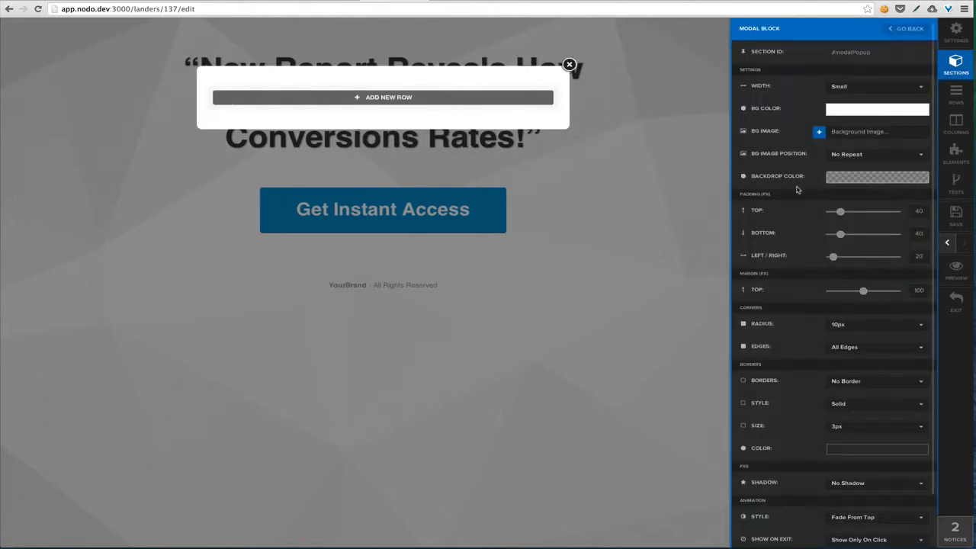
{"action": "scroll", "coordinate": [798, 191], "scroll_direction": "down", "scroll_amount": 2}
{"action": "scroll", "coordinate": [795, 180], "scroll_direction": "up", "scroll_amount": 1}
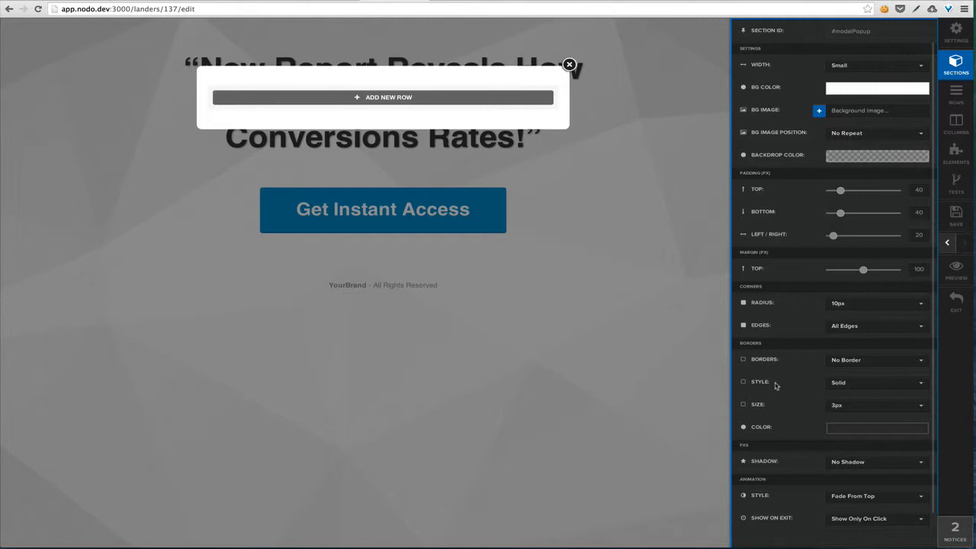
{"action": "scroll", "coordinate": [789, 319], "scroll_direction": "up", "scroll_amount": 1}
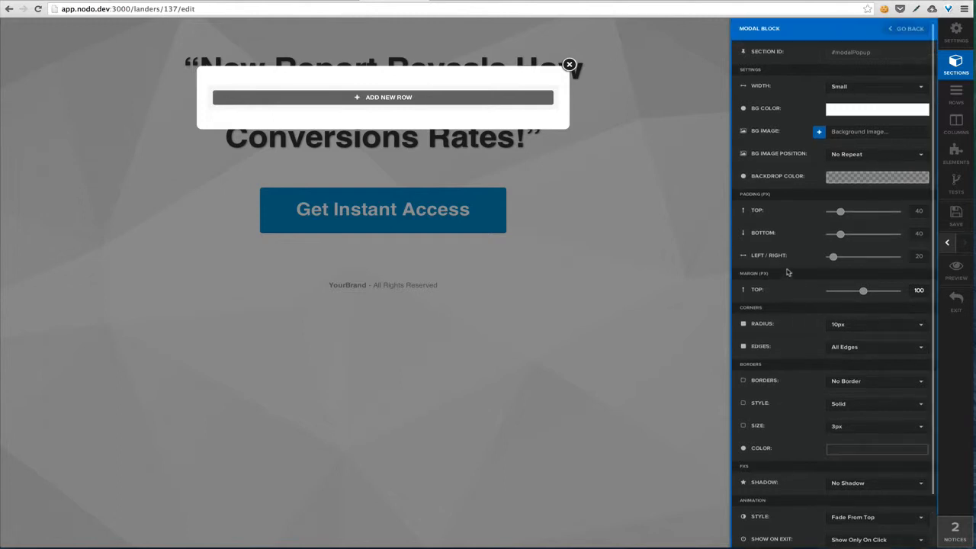
{"action": "left_click", "coordinate": [621, 261]}
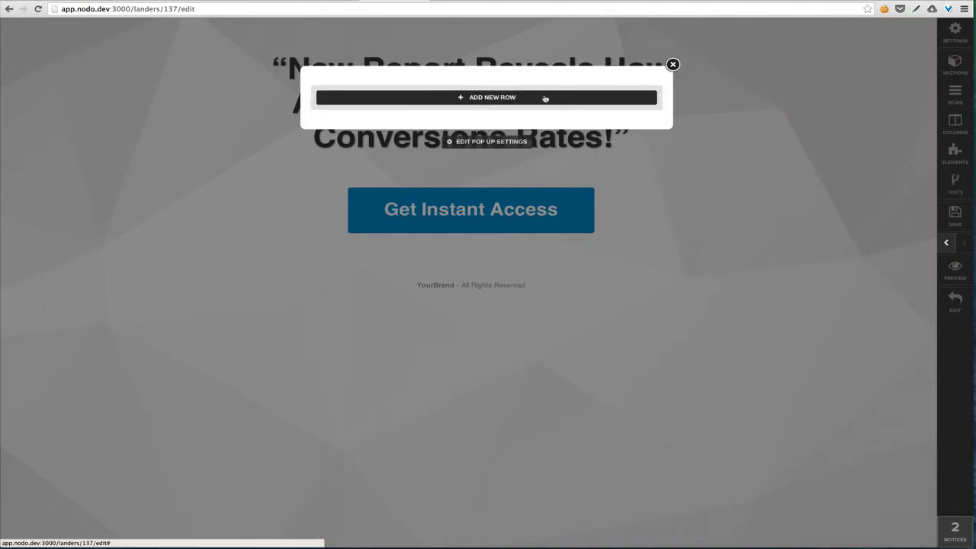
Add a one-column row holding a Headline/Text element to the pop-up
{"action": "left_click", "coordinate": [545, 98]}
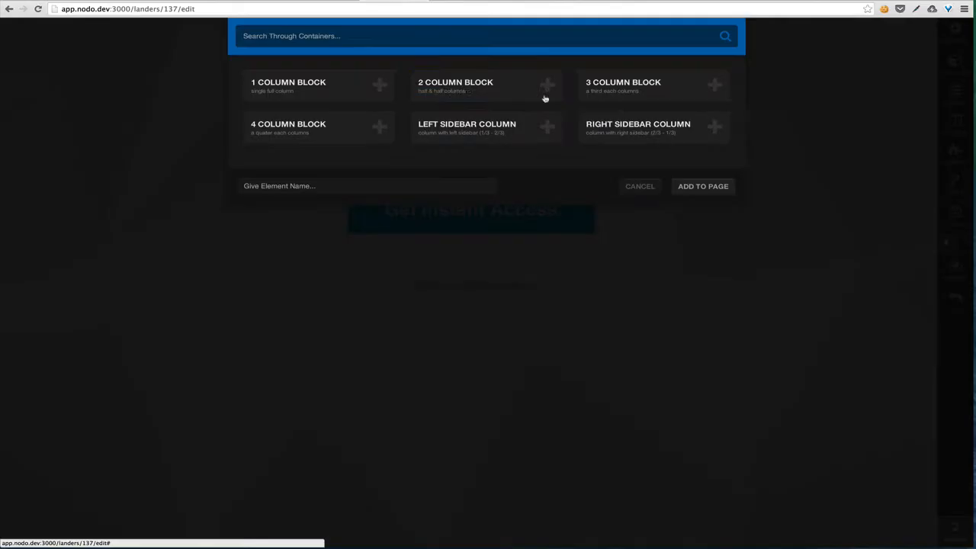
{"action": "left_click", "coordinate": [358, 90]}
{"action": "left_click", "coordinate": [420, 104]}
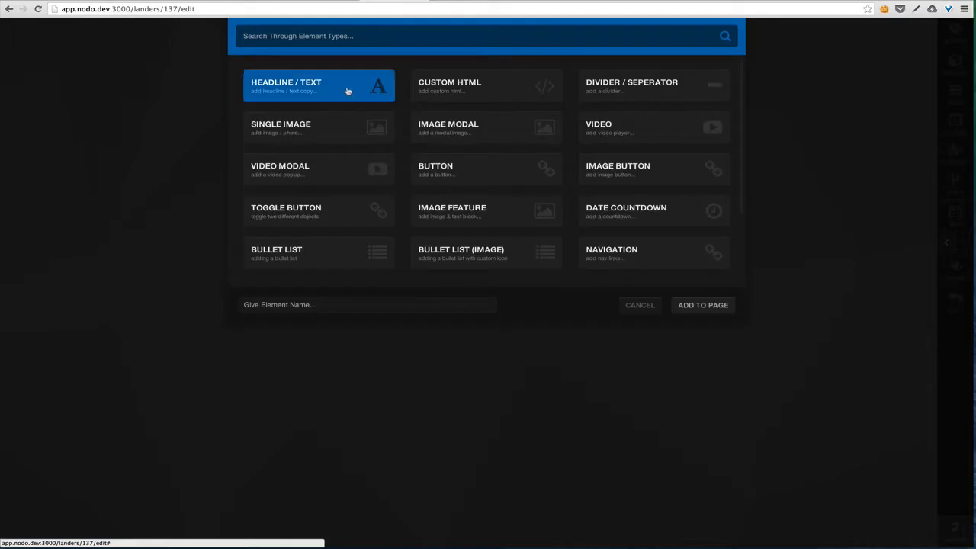
{"action": "left_click", "coordinate": [348, 90]}
Replace the placeholder with the bold headline 'Wait - We Have Free Stuff!'
{"action": "triple_click", "coordinate": [417, 98]}
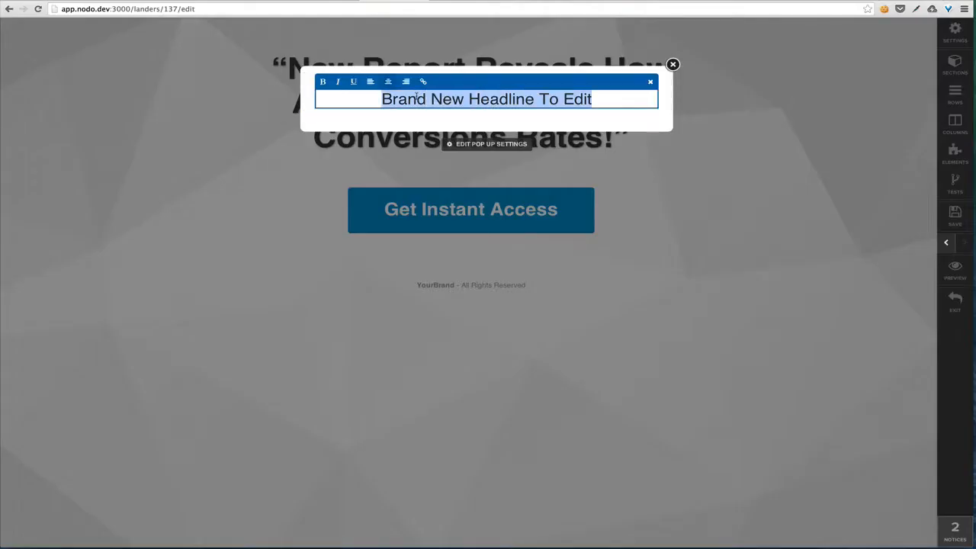
{"action": "type", "text": "Wait - WE"}
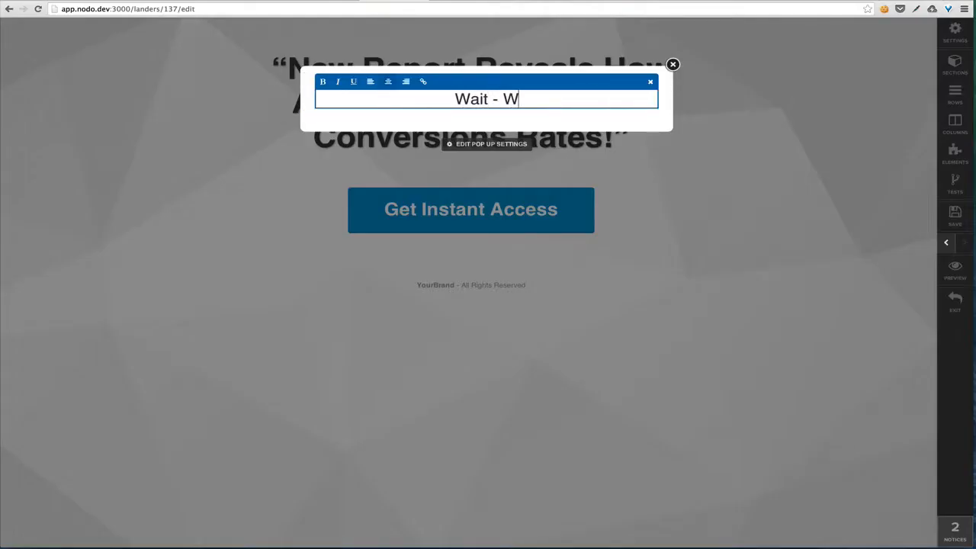
{"action": "key", "text": "BackSpace"}
{"action": "key", "text": "BackSpace"}
{"action": "type", "text": "e Have "}
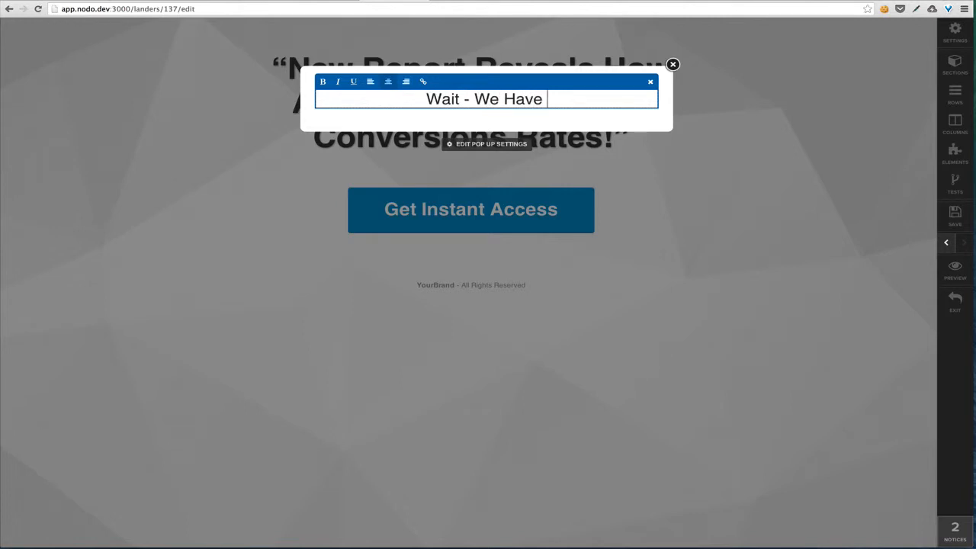
{"action": "type", "text": "Free Stuff!"}
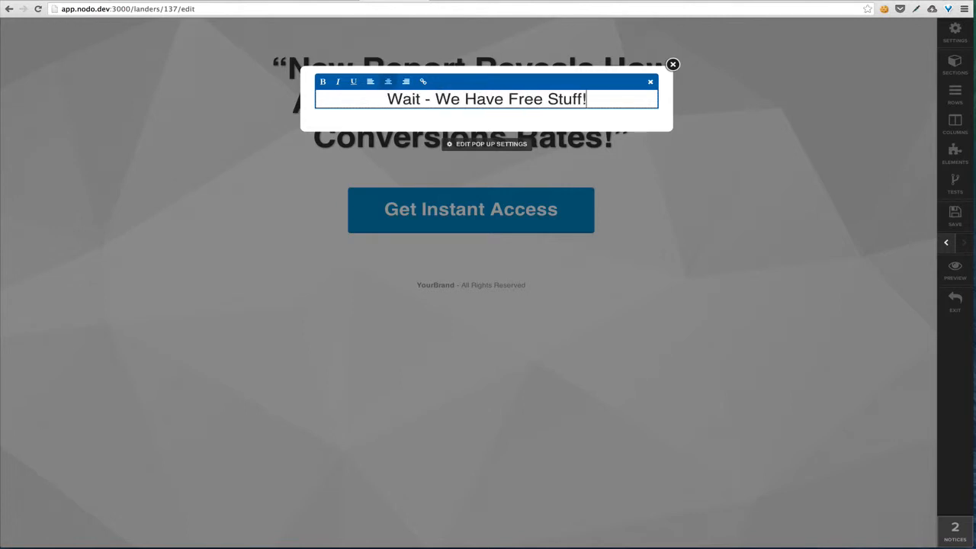
{"action": "key", "text": "super+a"}
{"action": "key", "text": "super+b"}
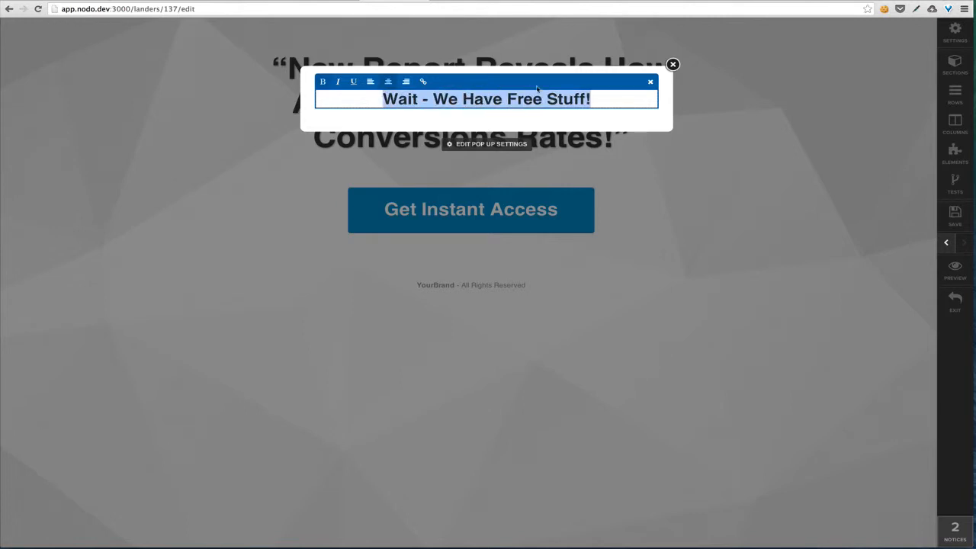
{"action": "left_click", "coordinate": [650, 82]}
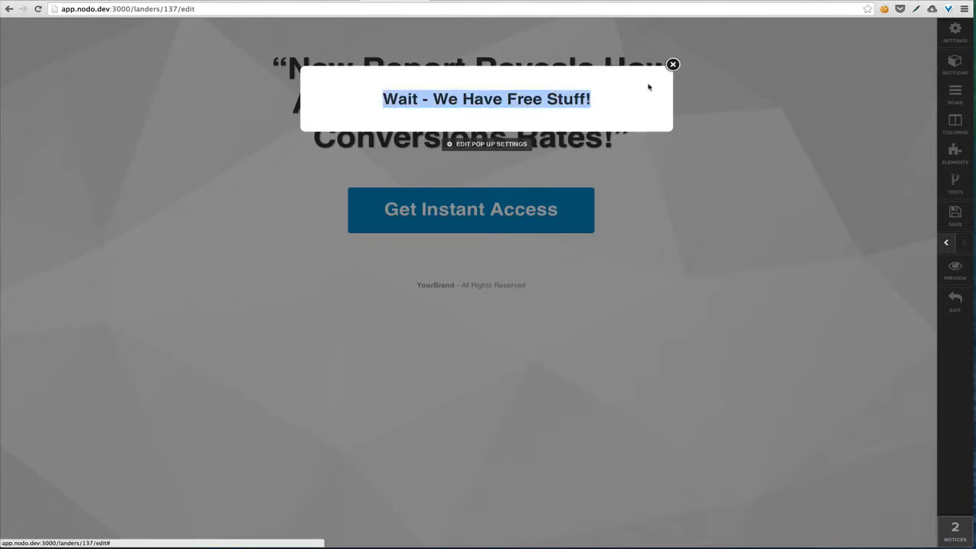
Add an Input Form field under the headline and name it 'email'
{"action": "left_click", "coordinate": [487, 107]}
{"action": "scroll", "coordinate": [405, 235], "scroll_direction": "down", "scroll_amount": 3}
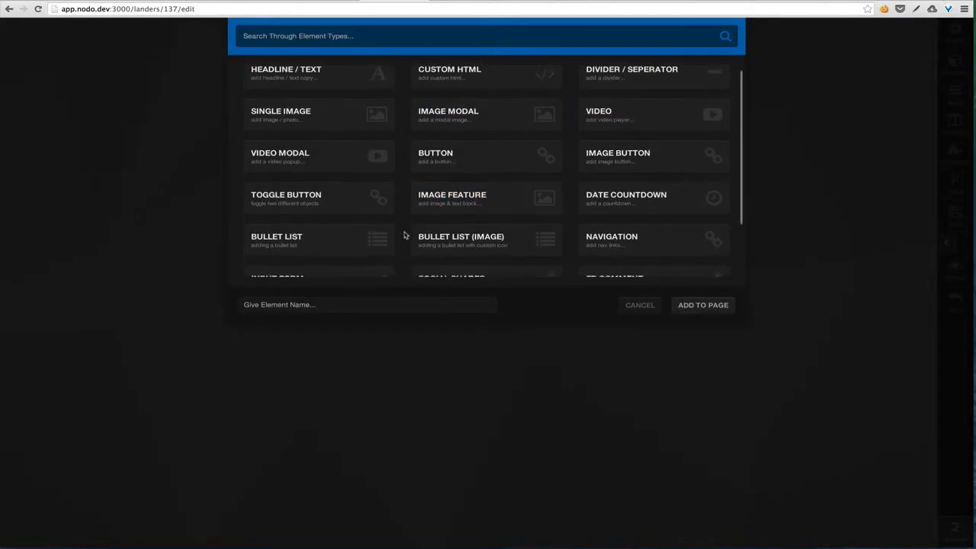
{"action": "left_click", "coordinate": [353, 228]}
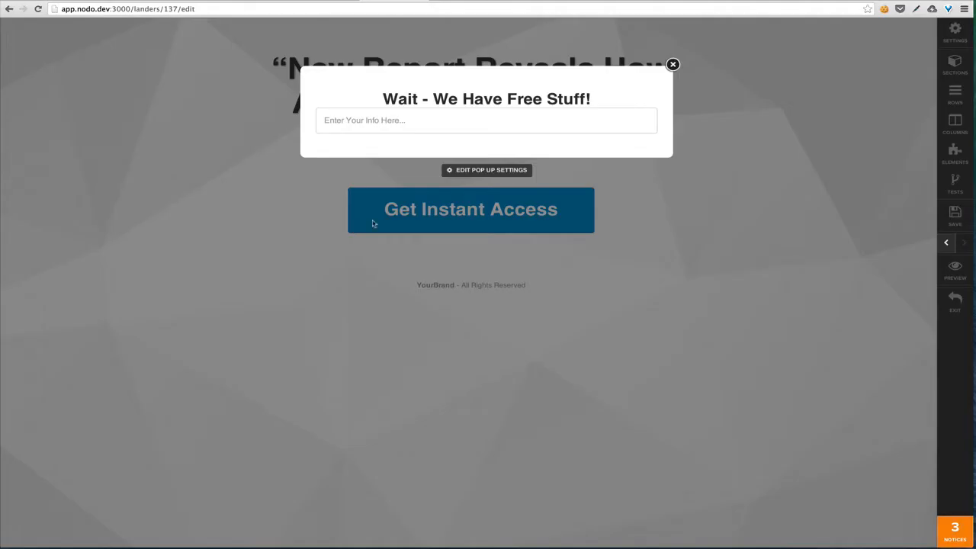
{"action": "left_click", "coordinate": [608, 105]}
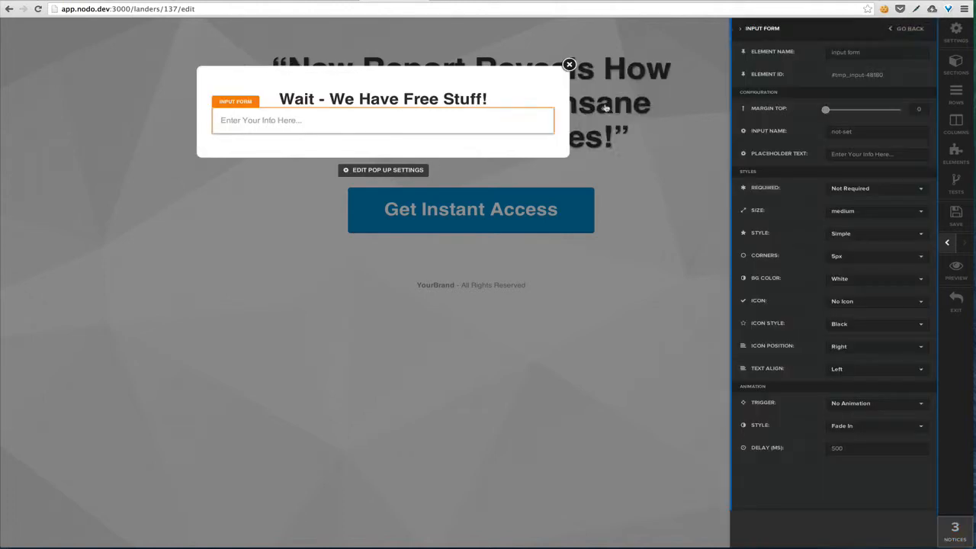
{"action": "triple_click", "coordinate": [858, 131]}
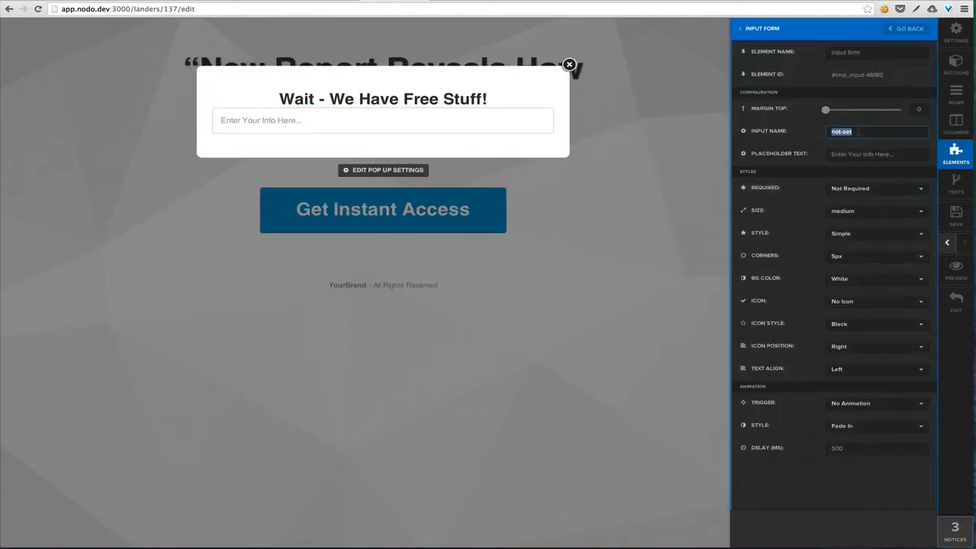
{"action": "type", "text": "email"}
Give the email field a top margin of 20 and an 'Enter Your Email Add…' placeholder
{"action": "left_click", "coordinate": [918, 109]}
{"action": "type", "text": "2"}
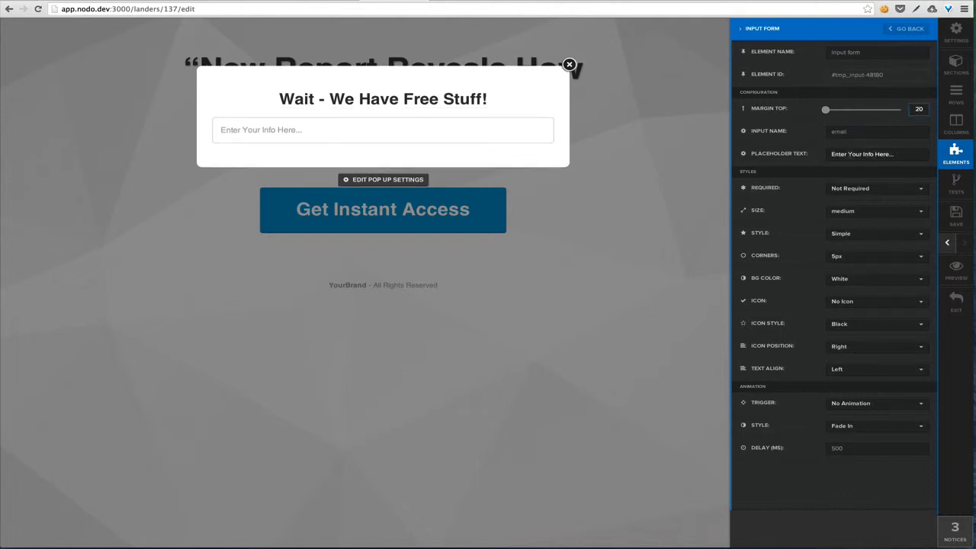
{"action": "triple_click", "coordinate": [855, 154]}
{"action": "type", "text": "Enter Y"}
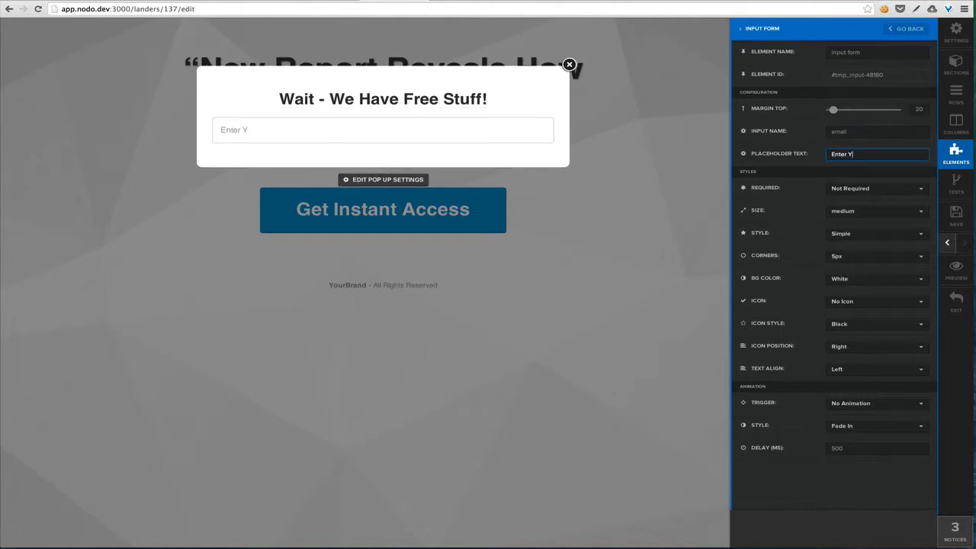
{"action": "type", "text": "our Email Address..."}
{"action": "left_click", "coordinate": [813, 190]}
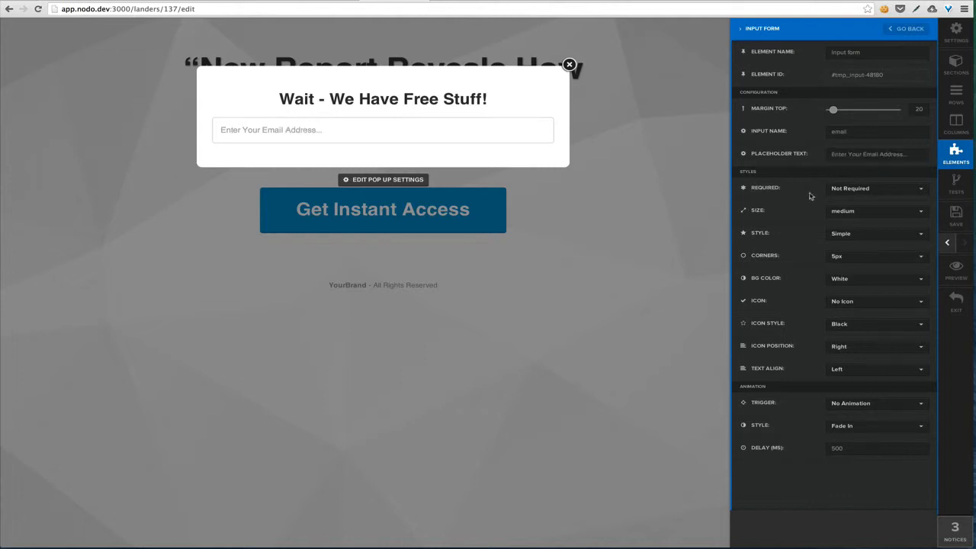
Make the email field Required, Large, with a Big Border style
{"action": "left_click", "coordinate": [850, 192]}
{"action": "left_click", "coordinate": [850, 202]}
{"action": "left_click", "coordinate": [867, 216]}
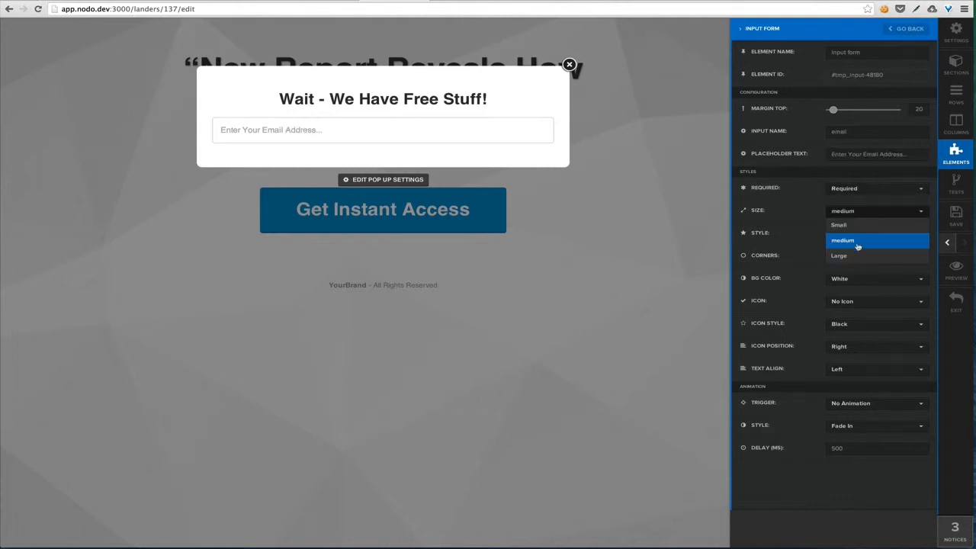
{"action": "left_click", "coordinate": [858, 249]}
{"action": "left_click", "coordinate": [882, 237]}
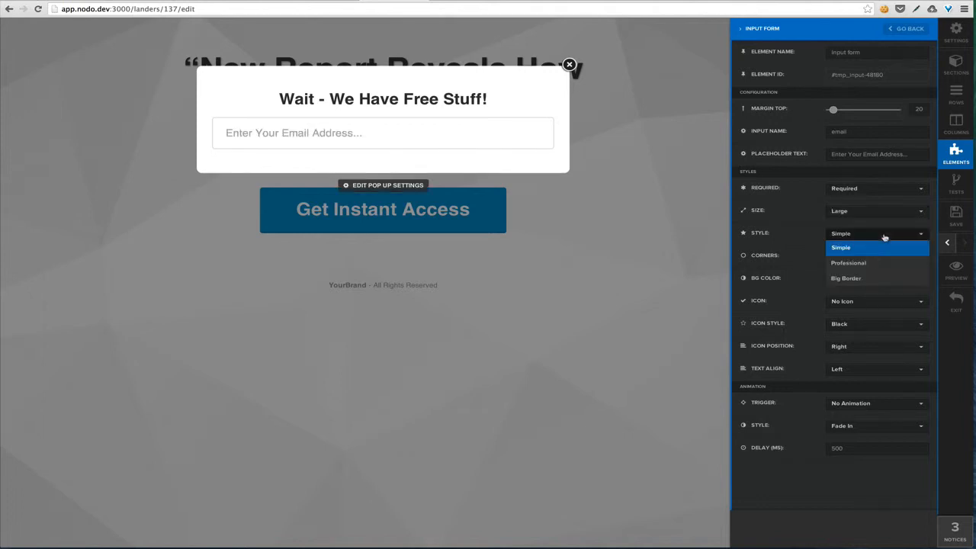
{"action": "left_click", "coordinate": [871, 279]}
Make the email field grey with an Email Icon and centred text
{"action": "left_click", "coordinate": [876, 280]}
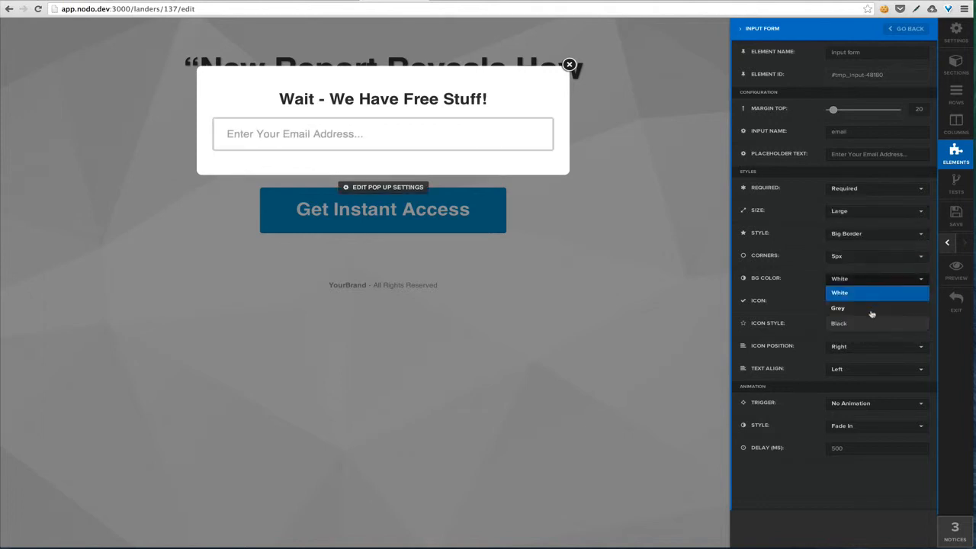
{"action": "left_click", "coordinate": [870, 308]}
{"action": "left_click", "coordinate": [888, 302]}
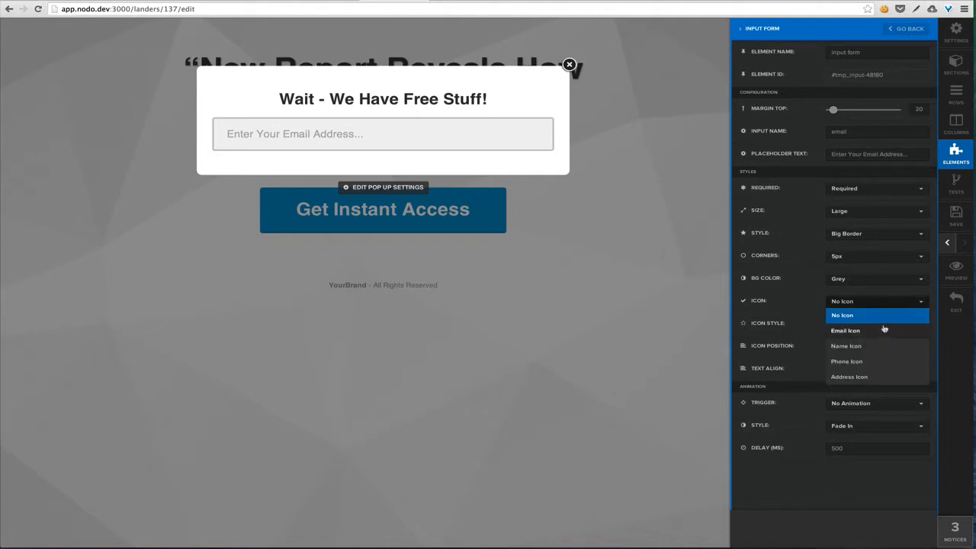
{"action": "left_click", "coordinate": [882, 331]}
{"action": "left_click", "coordinate": [868, 371]}
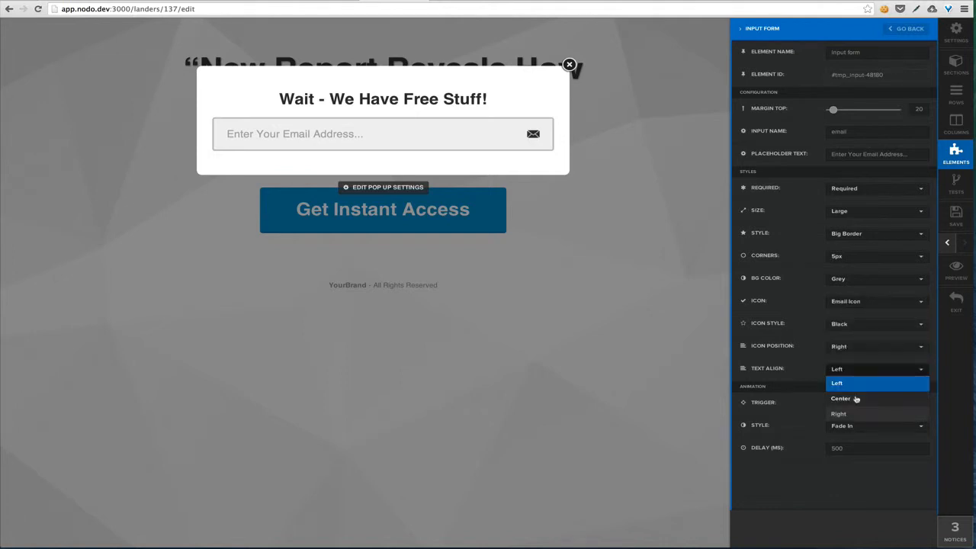
{"action": "left_click", "coordinate": [856, 398]}
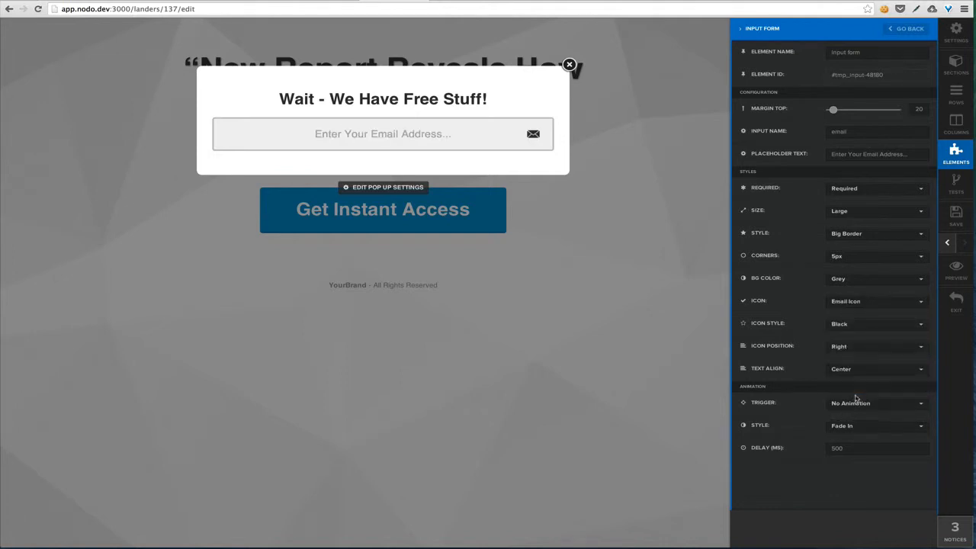
{"action": "left_click", "coordinate": [507, 99]}
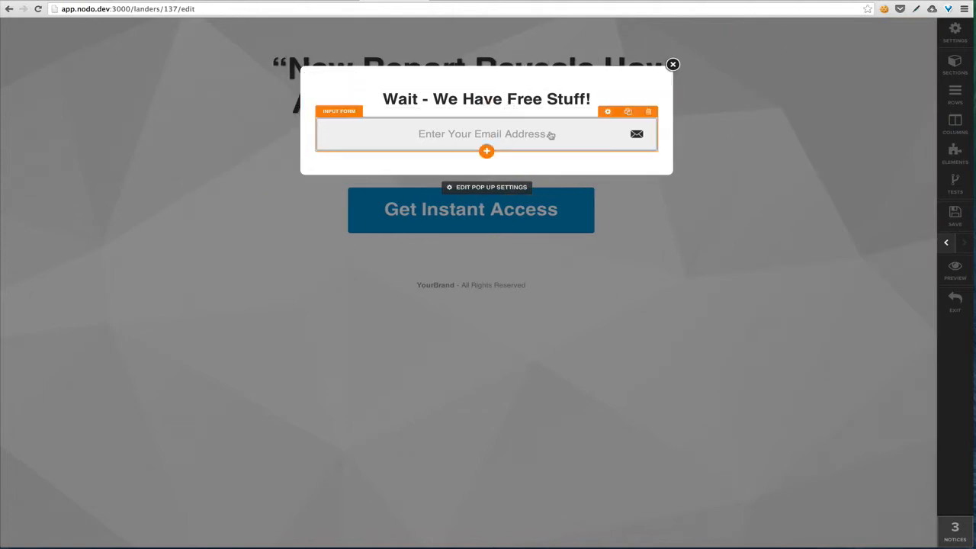
Add a button below the email field labelled 'Get Free Stuff Now!'
{"action": "left_click", "coordinate": [487, 151]}
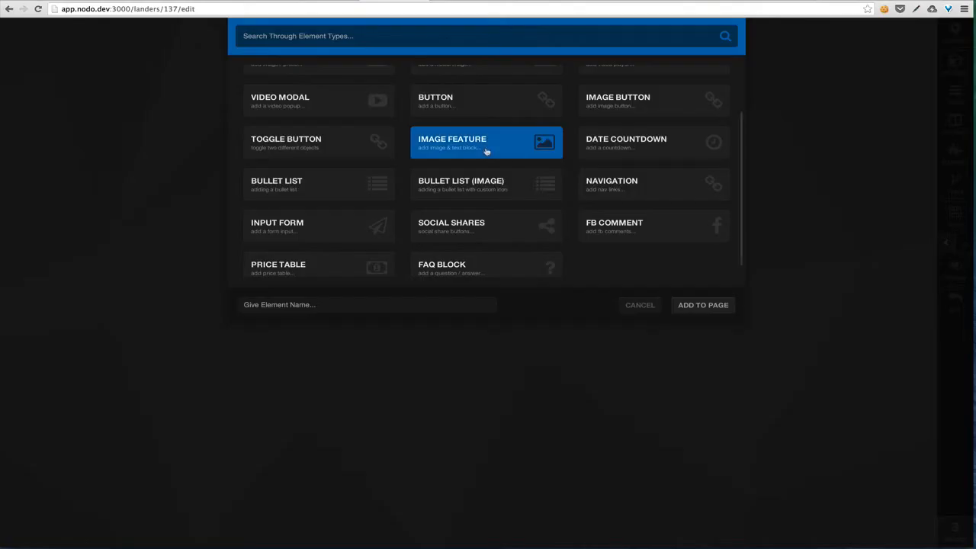
{"action": "left_click", "coordinate": [491, 103]}
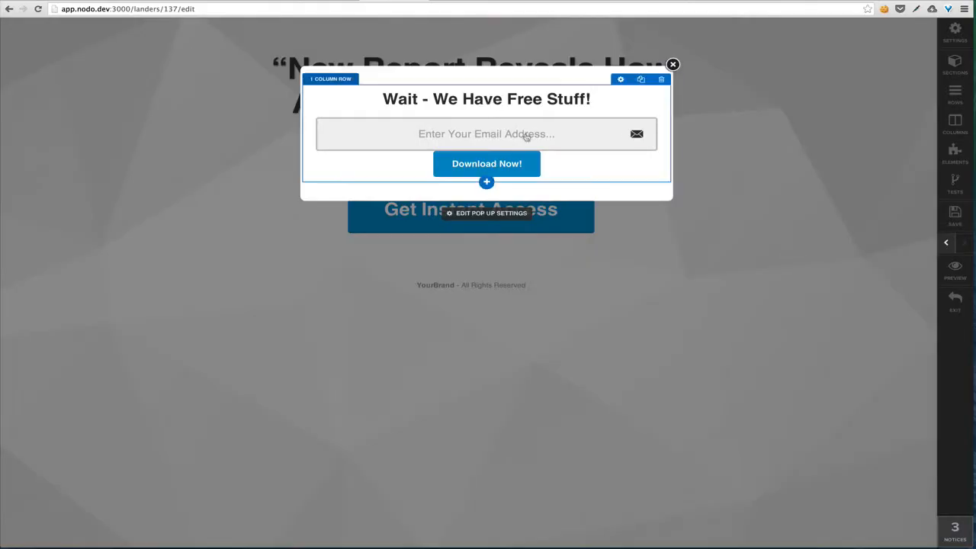
{"action": "left_click", "coordinate": [608, 145]}
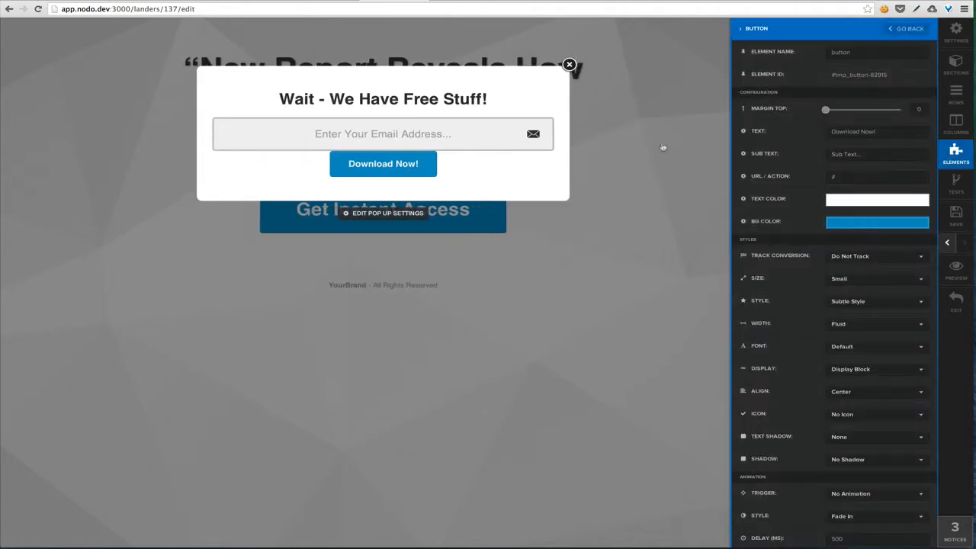
{"action": "triple_click", "coordinate": [884, 131]}
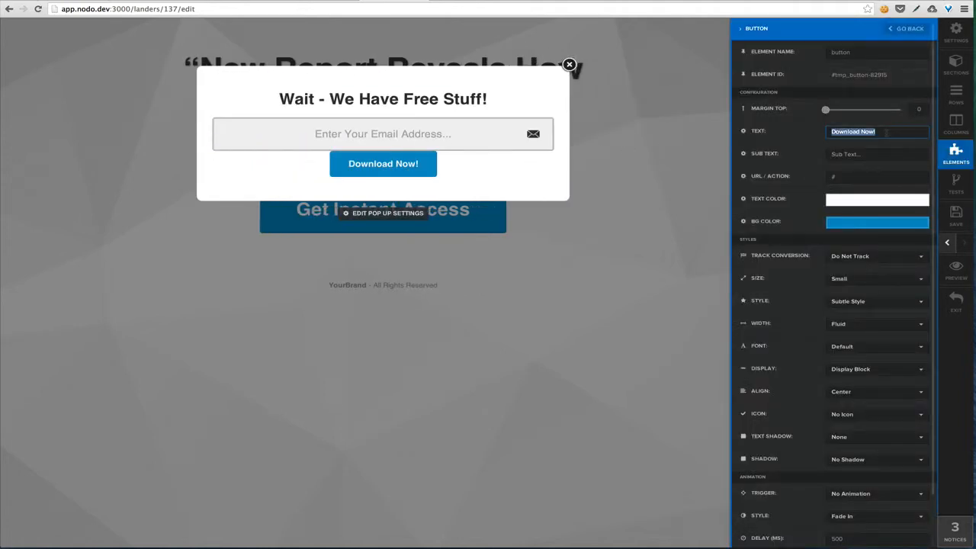
{"action": "type", "text": "Get Free St"}
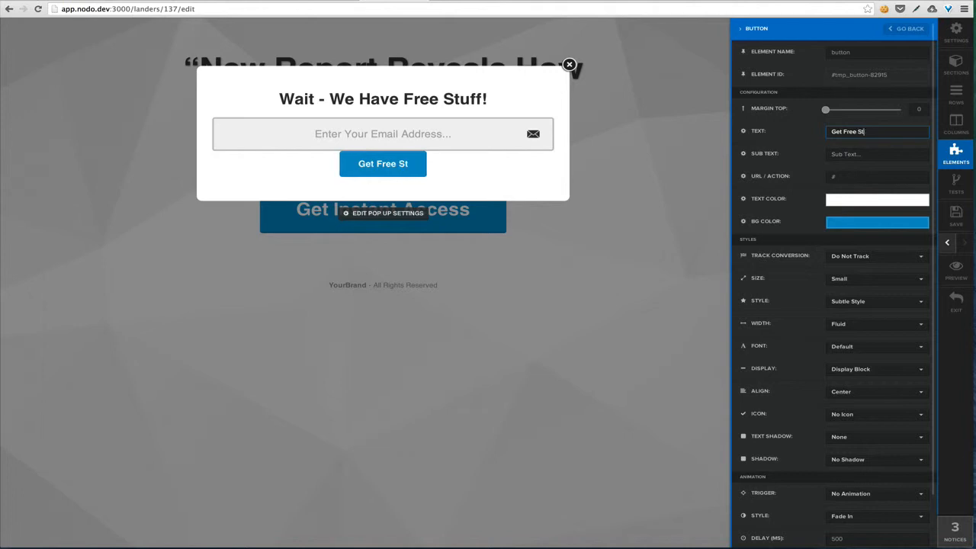
{"action": "type", "text": "uff Now!"}
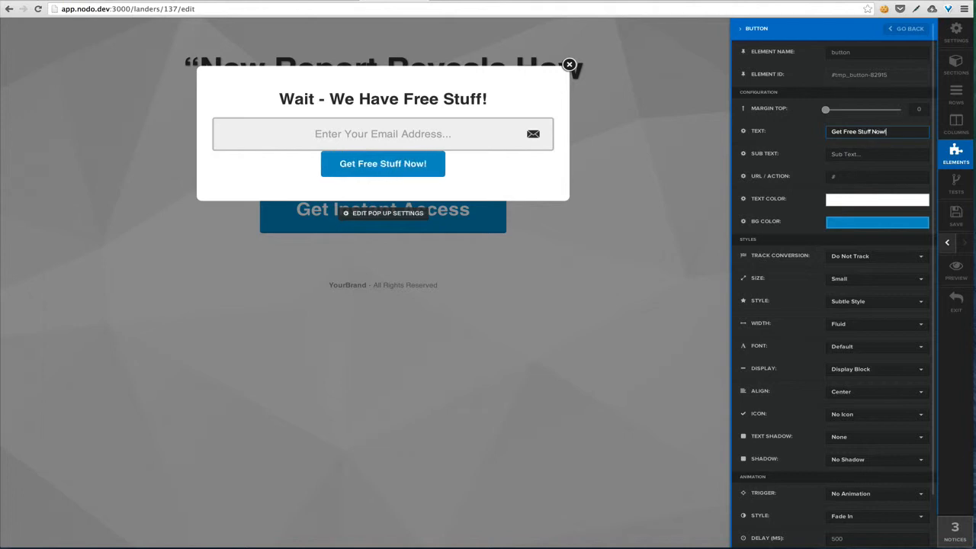
Give the button Margin Top 20, action #submit-form and Large size
{"action": "left_click", "coordinate": [919, 109]}
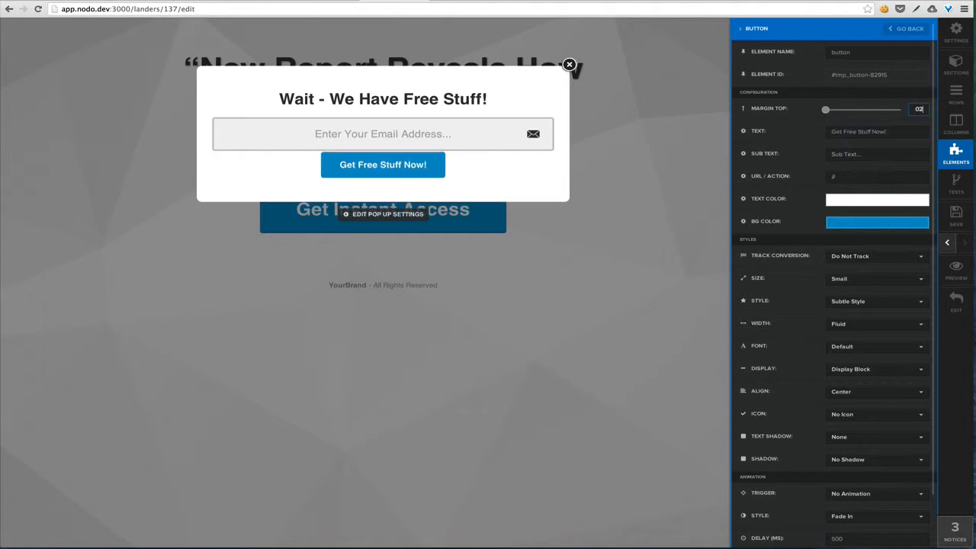
{"action": "type", "text": "2"}
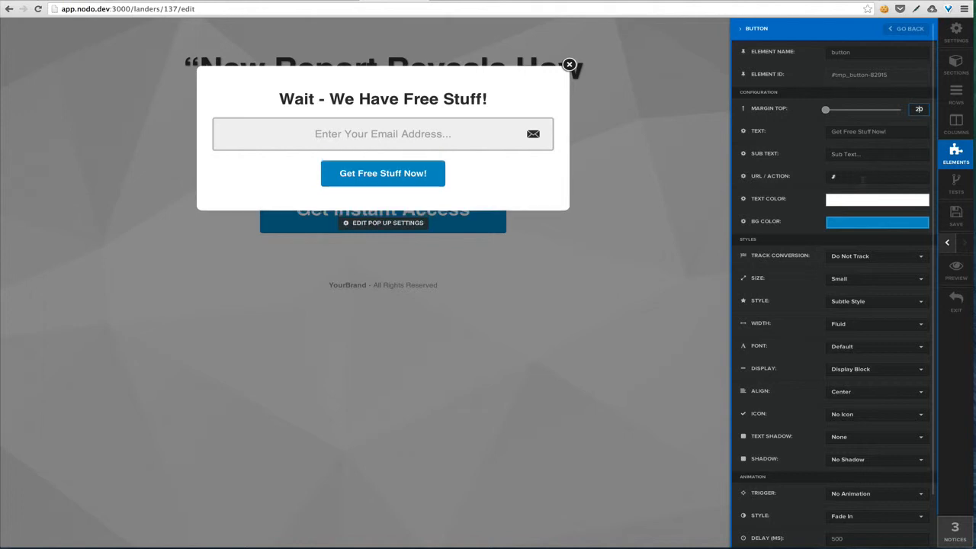
{"action": "left_click", "coordinate": [862, 177]}
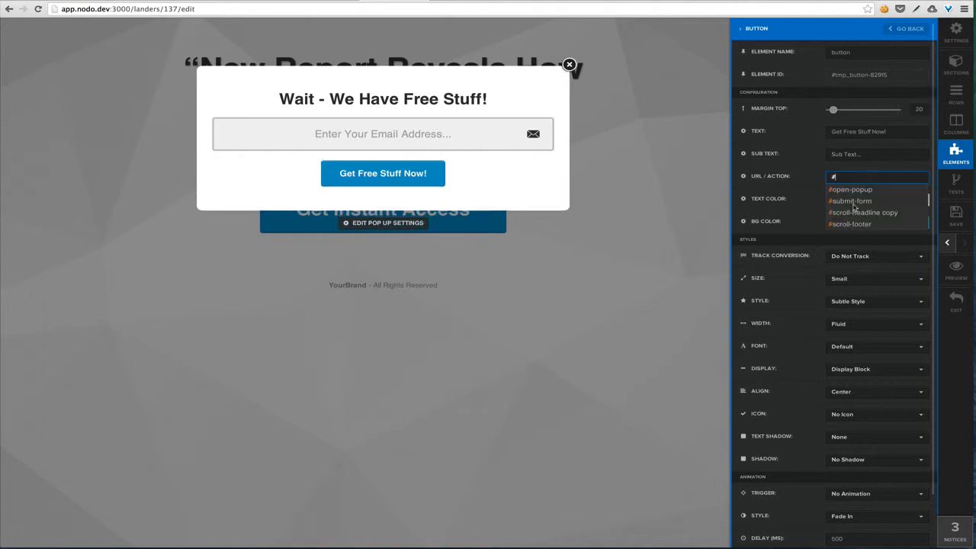
{"action": "type", "text": "#"}
{"action": "left_click", "coordinate": [852, 201]}
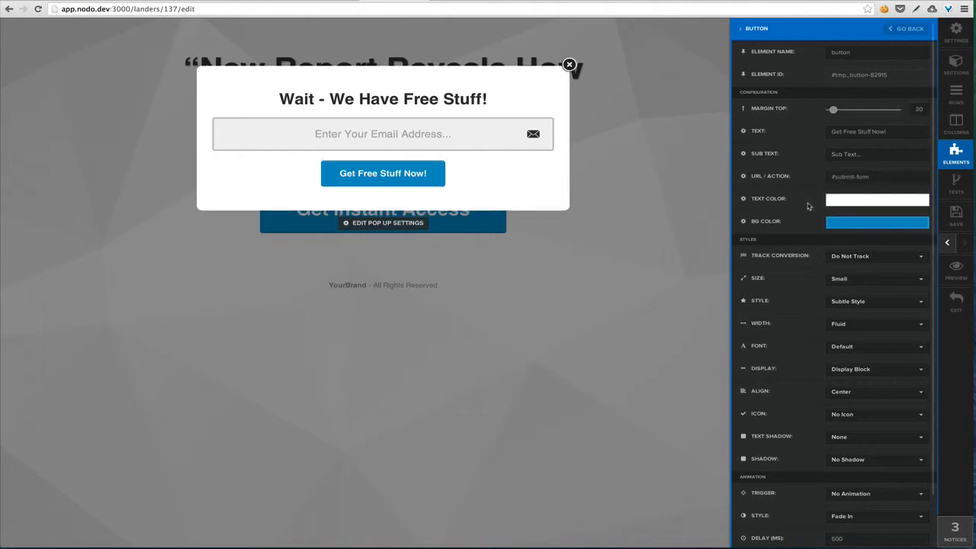
{"action": "left_click", "coordinate": [865, 280]}
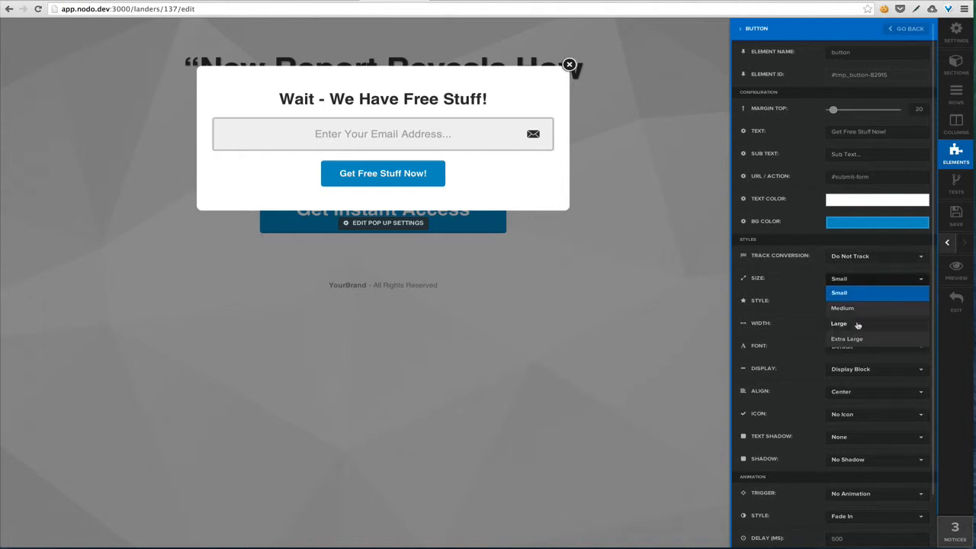
{"action": "left_click", "coordinate": [857, 324]}
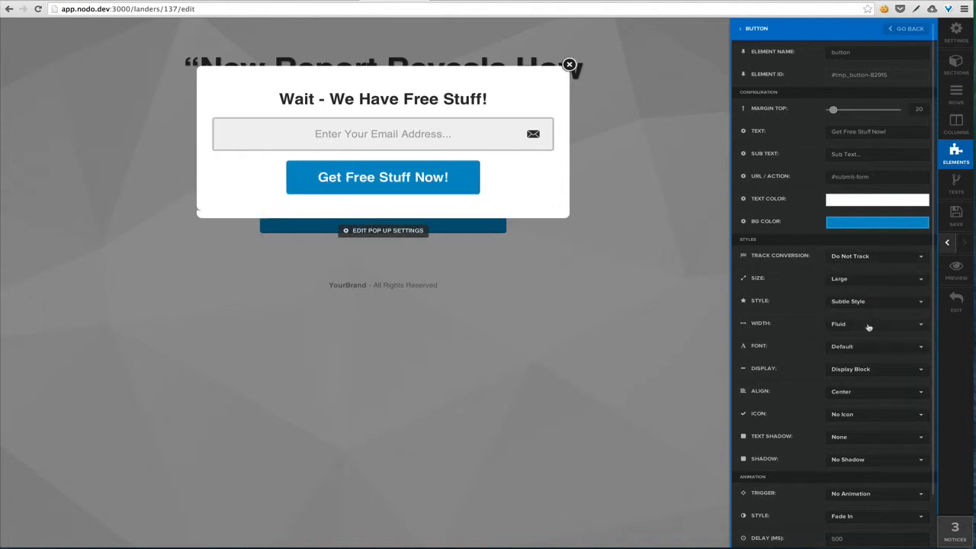
{"action": "left_click", "coordinate": [528, 189]}
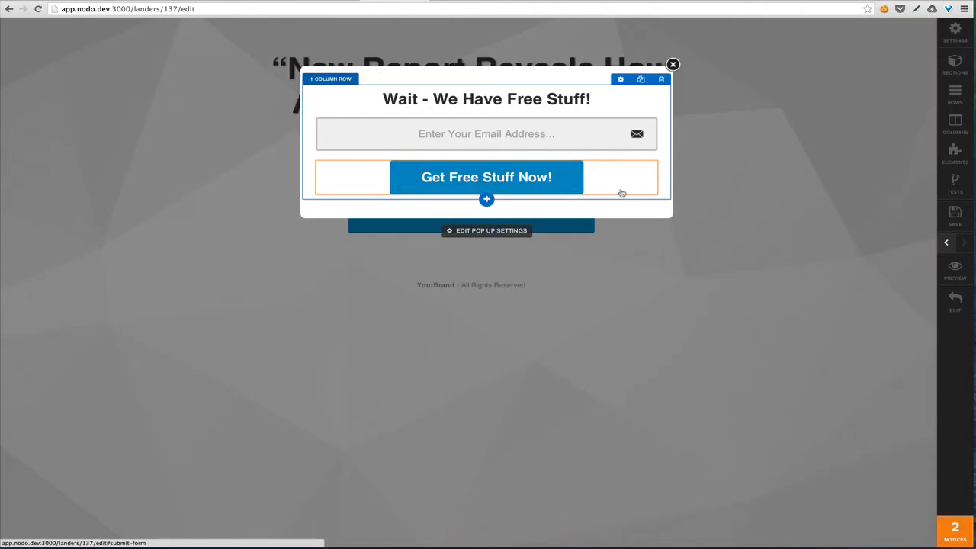
Save the landing page
{"action": "left_click", "coordinate": [956, 214]}
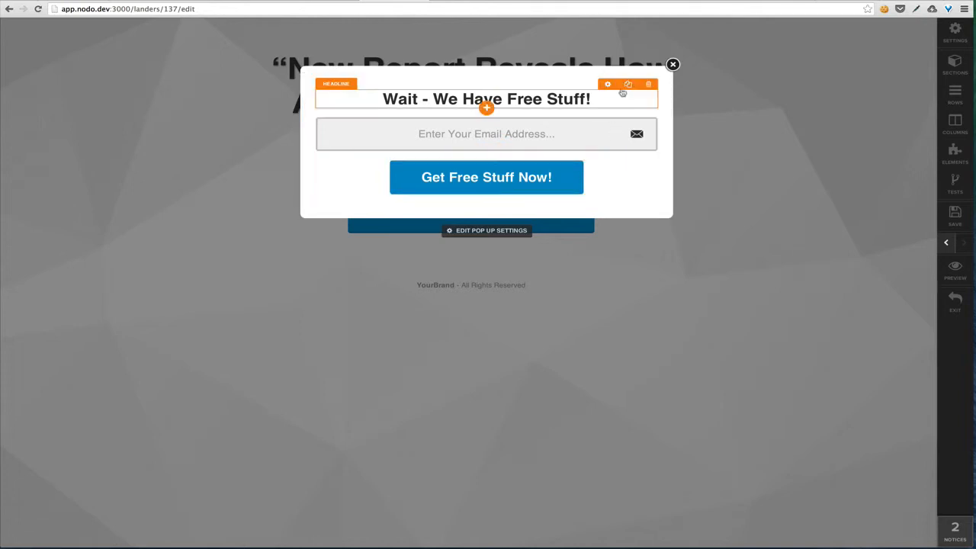
Open the pop-up's Modal Block settings via Edit Pop Up Settings
{"action": "left_click", "coordinate": [462, 231]}
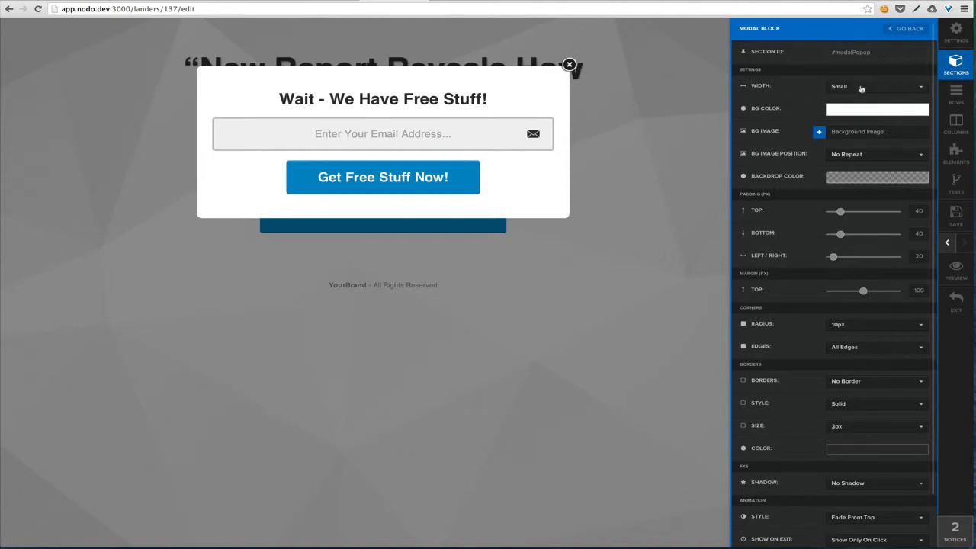
Set the pop-up width to Extra Small
{"action": "left_click", "coordinate": [860, 88]}
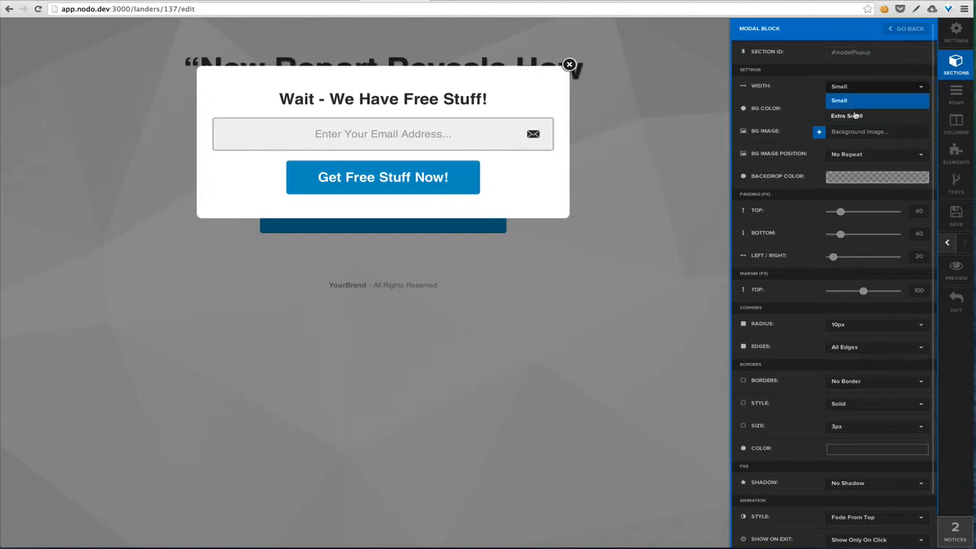
{"action": "left_click", "coordinate": [858, 112]}
{"action": "left_click", "coordinate": [860, 90]}
{"action": "left_click", "coordinate": [854, 102]}
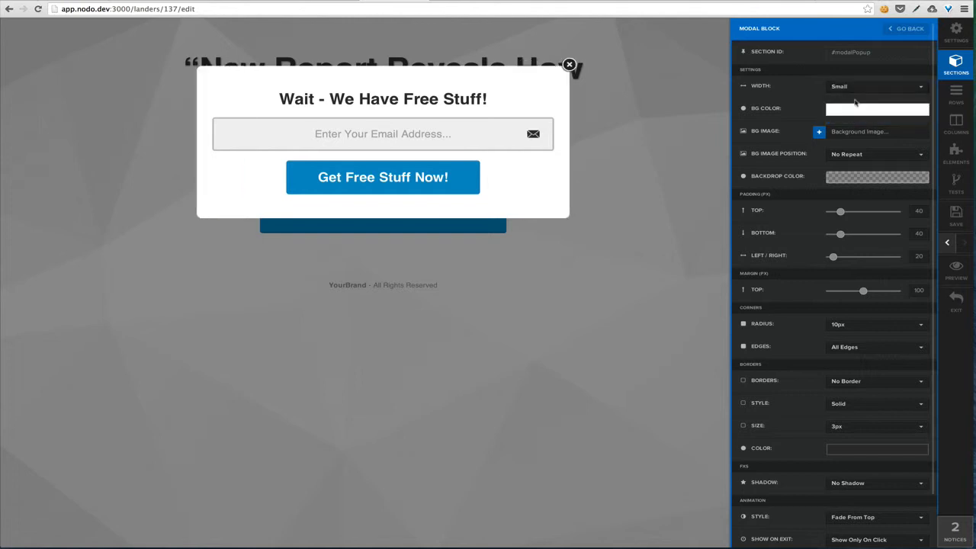
{"action": "left_click", "coordinate": [850, 87]}
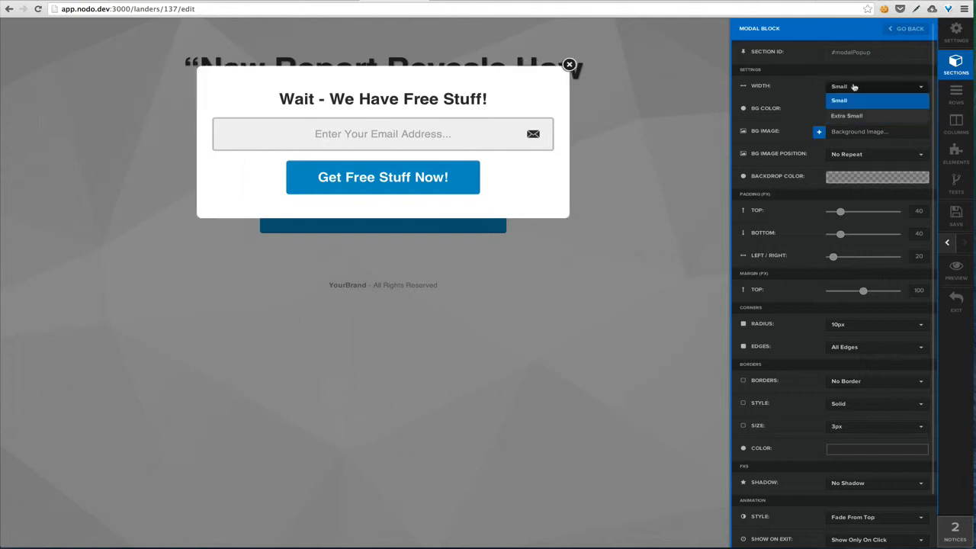
{"action": "left_click", "coordinate": [851, 116]}
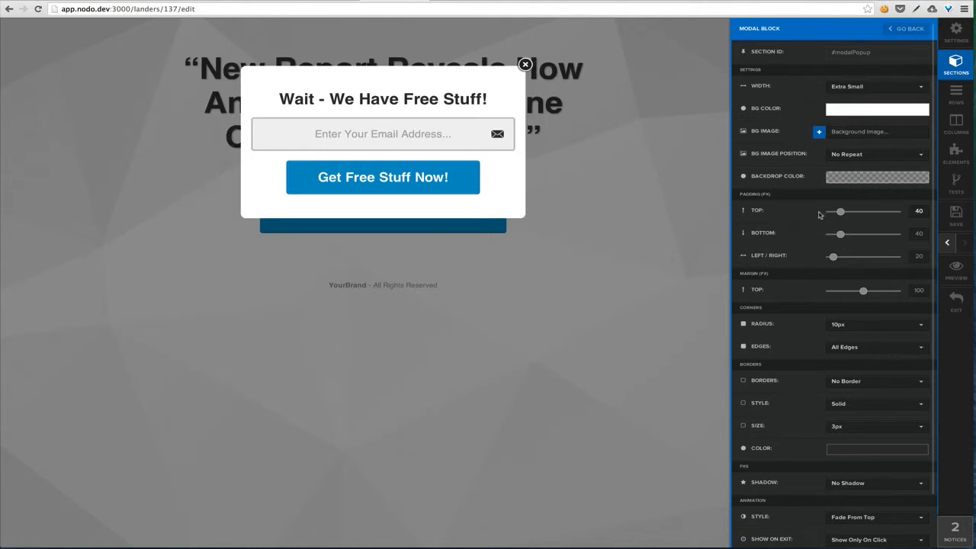
Set the pop-up's left/right padding to 60 px
{"action": "left_click", "coordinate": [916, 256]}
{"action": "key", "text": "Delete"}
{"action": "type", "text": "4"}
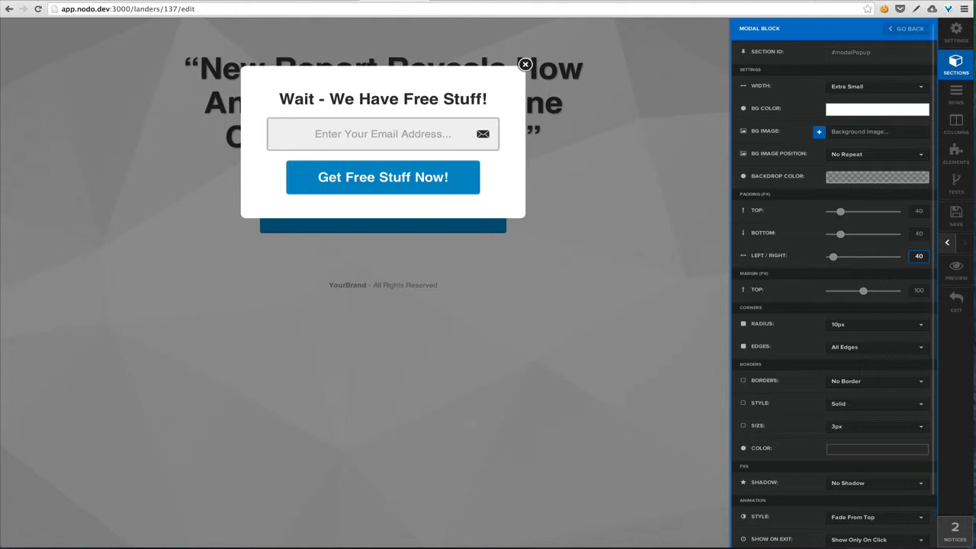
{"action": "key", "text": "BackSpace"}
{"action": "type", "text": "6"}
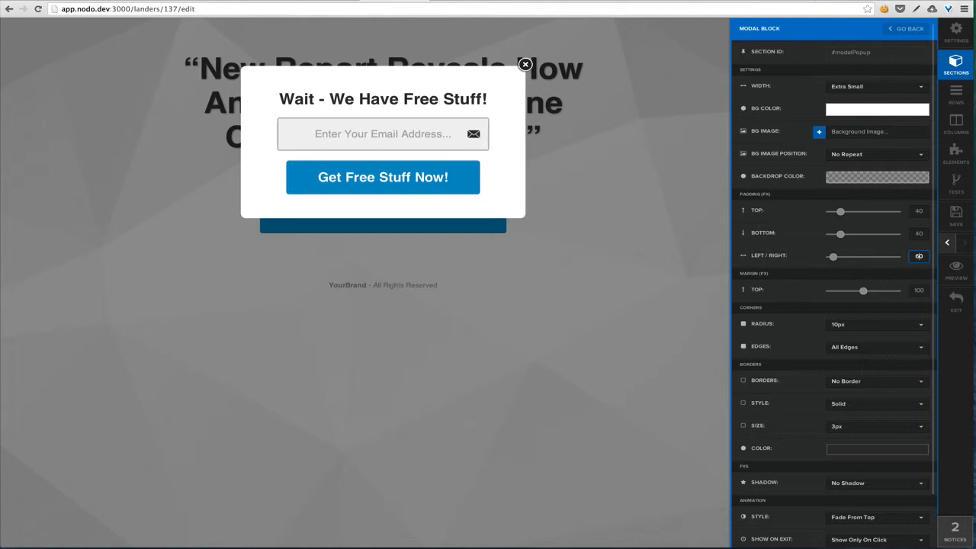
{"action": "key", "text": "BackSpace"}
{"action": "type", "text": "7"}
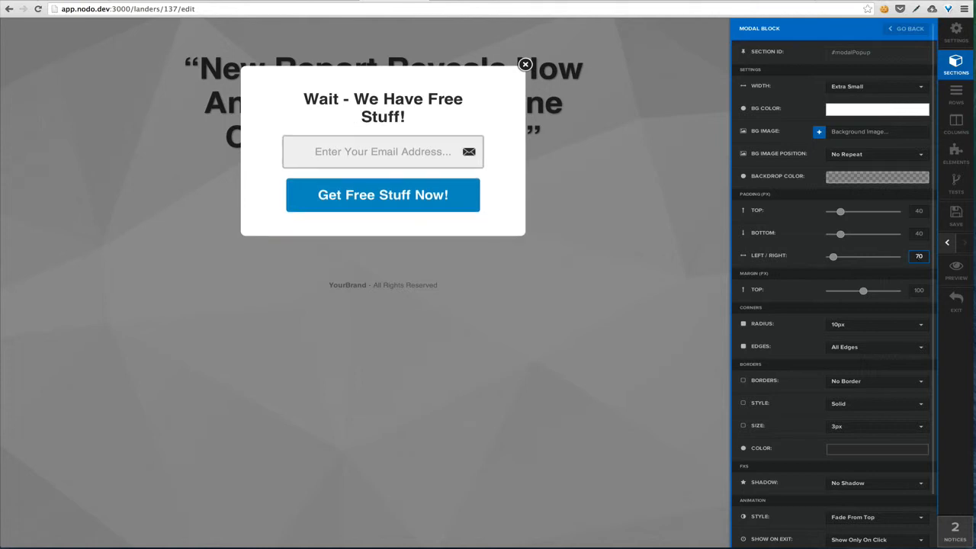
{"action": "type", "text": "6"}
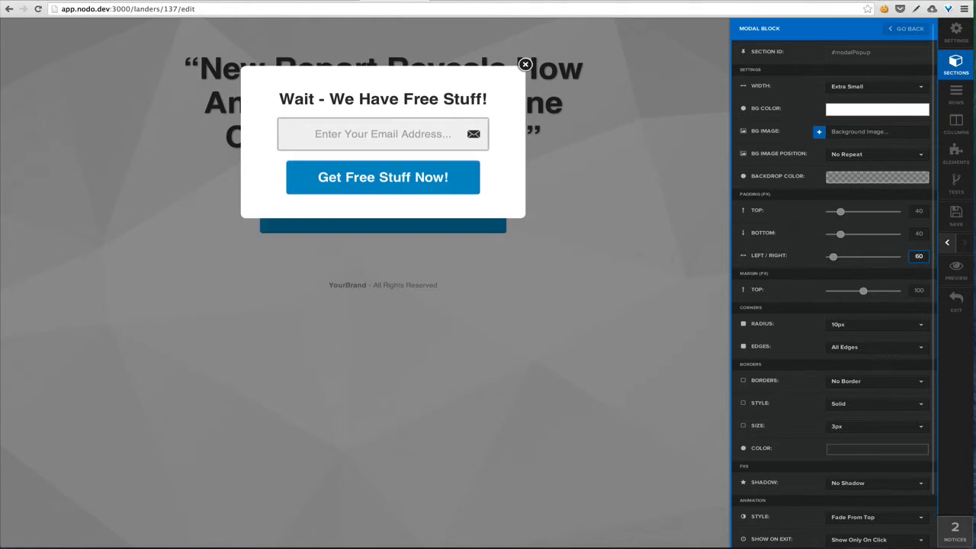
{"action": "left_click", "coordinate": [818, 260]}
Set the pop-up backdrop colour to dark navy rgba(27, 33, 56, 0.7)
{"action": "left_click", "coordinate": [835, 178]}
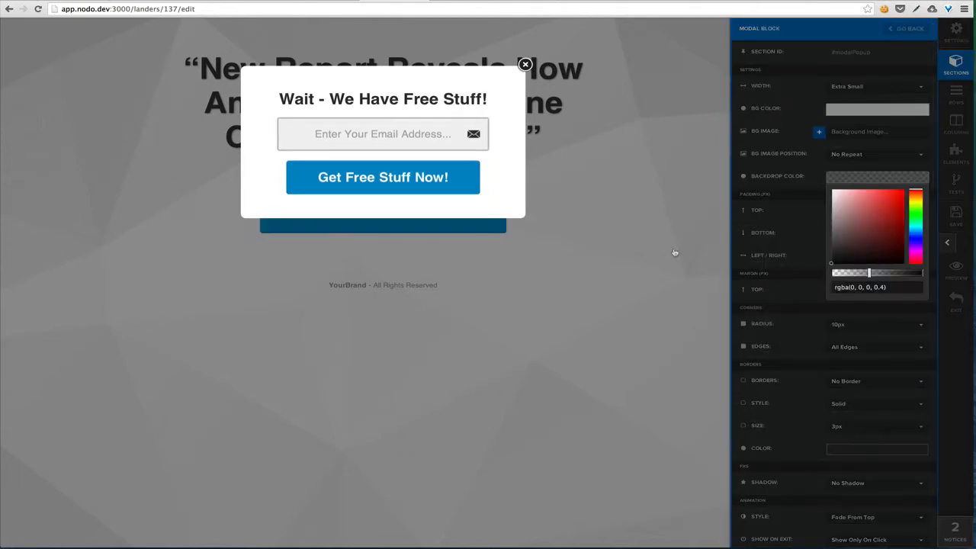
{"action": "left_click", "coordinate": [887, 210]}
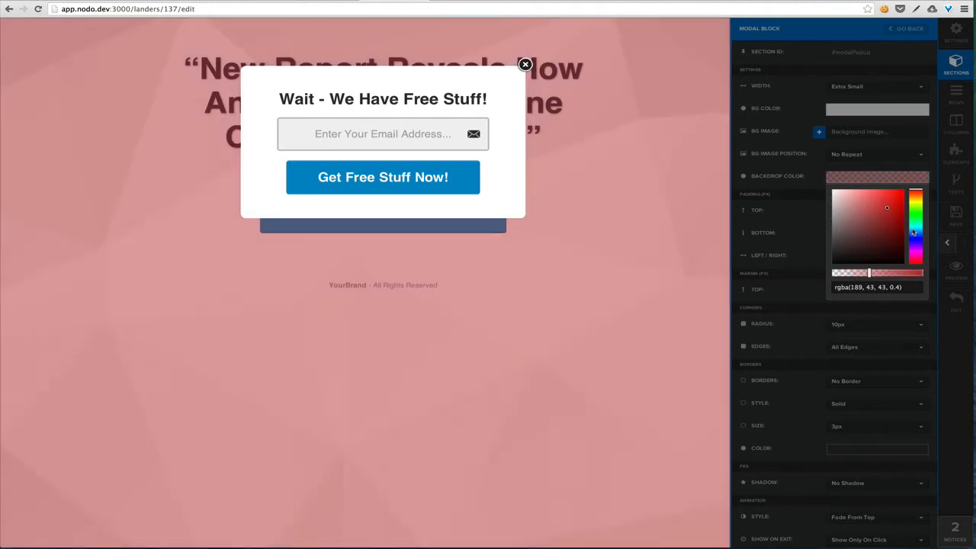
{"action": "left_click", "coordinate": [916, 241]}
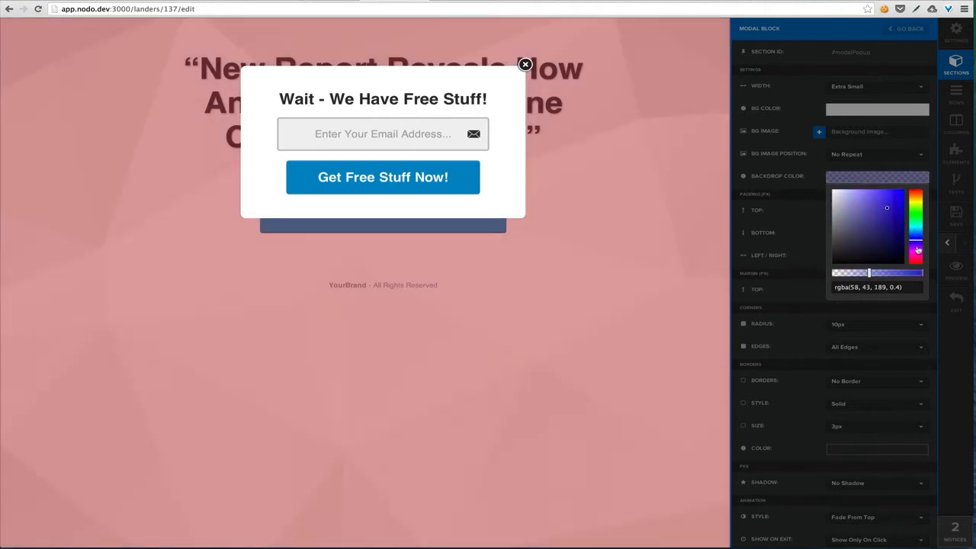
{"action": "left_click", "coordinate": [917, 250]}
{"action": "left_click", "coordinate": [915, 240]}
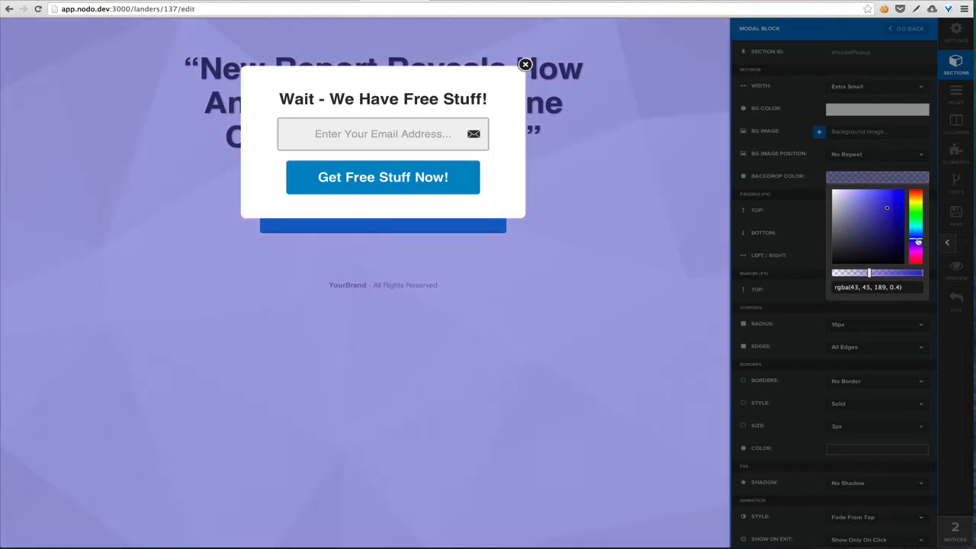
{"action": "left_click", "coordinate": [863, 248]}
{"action": "left_click", "coordinate": [871, 250]}
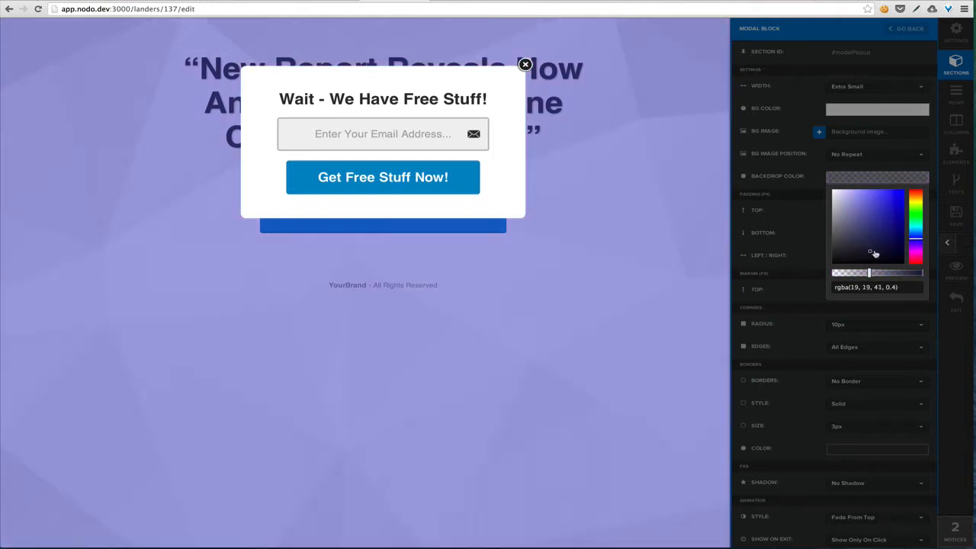
{"action": "left_click", "coordinate": [892, 274]}
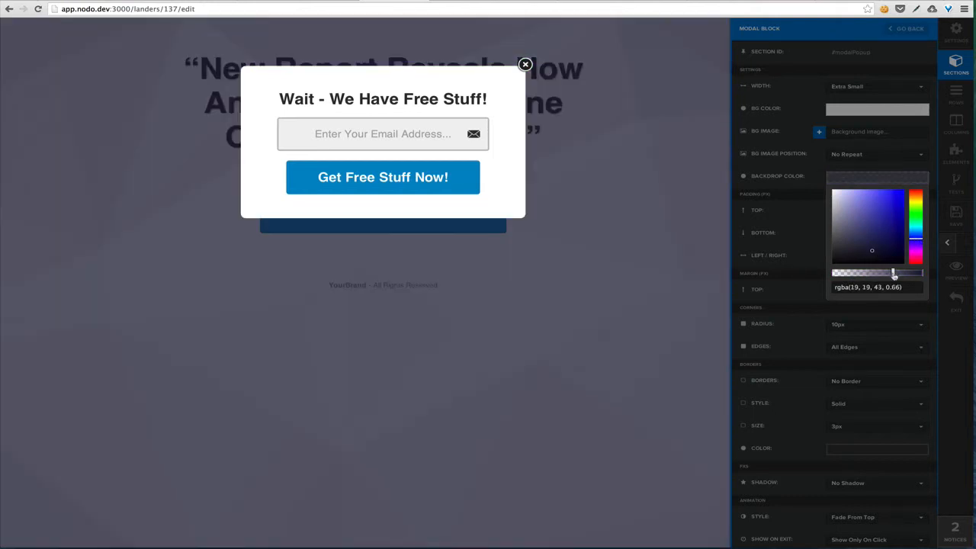
{"action": "left_click", "coordinate": [896, 273]}
{"action": "left_click", "coordinate": [868, 246]}
{"action": "left_click", "coordinate": [915, 239]}
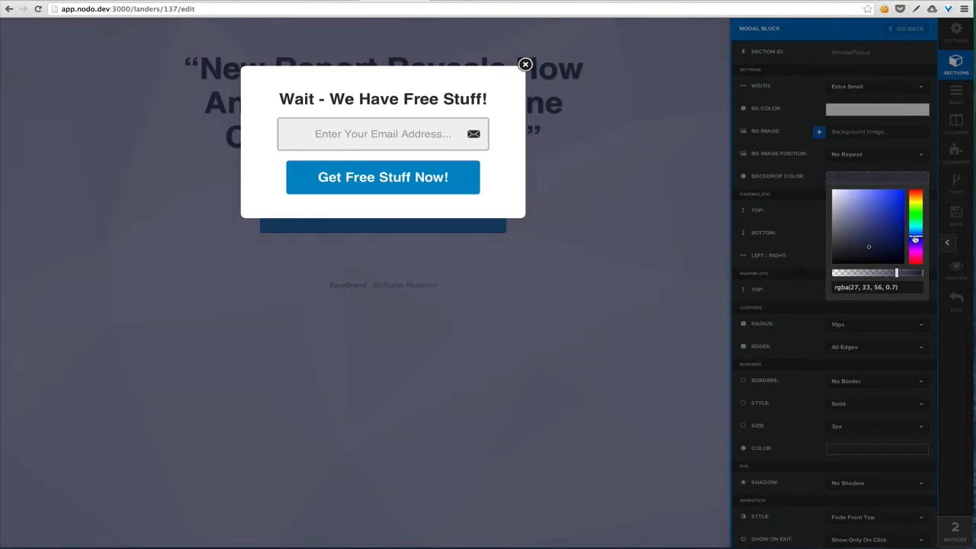
{"action": "left_click", "coordinate": [788, 240]}
Give the pop-up a Full Border in black at 5px thickness
{"action": "scroll", "coordinate": [792, 318], "scroll_direction": "down", "scroll_amount": 2}
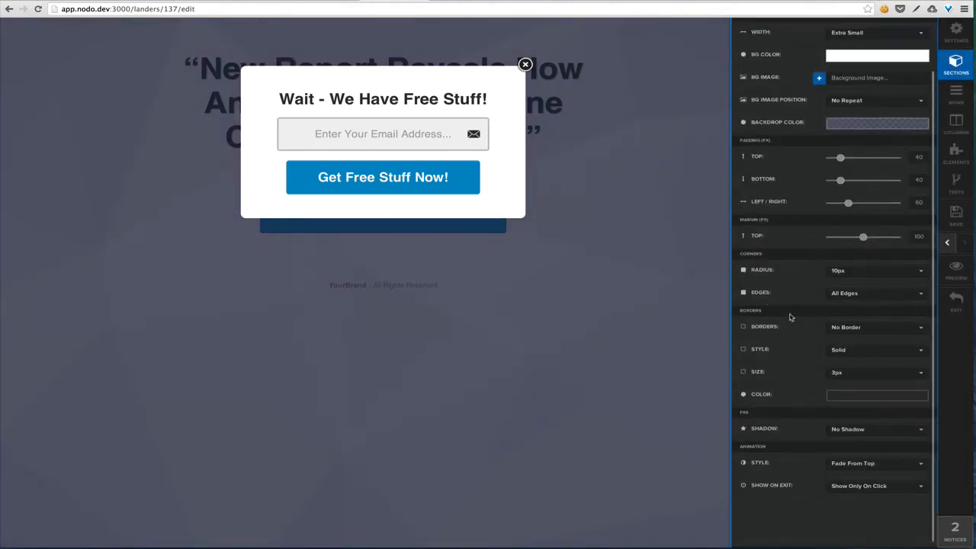
{"action": "left_click", "coordinate": [867, 336]}
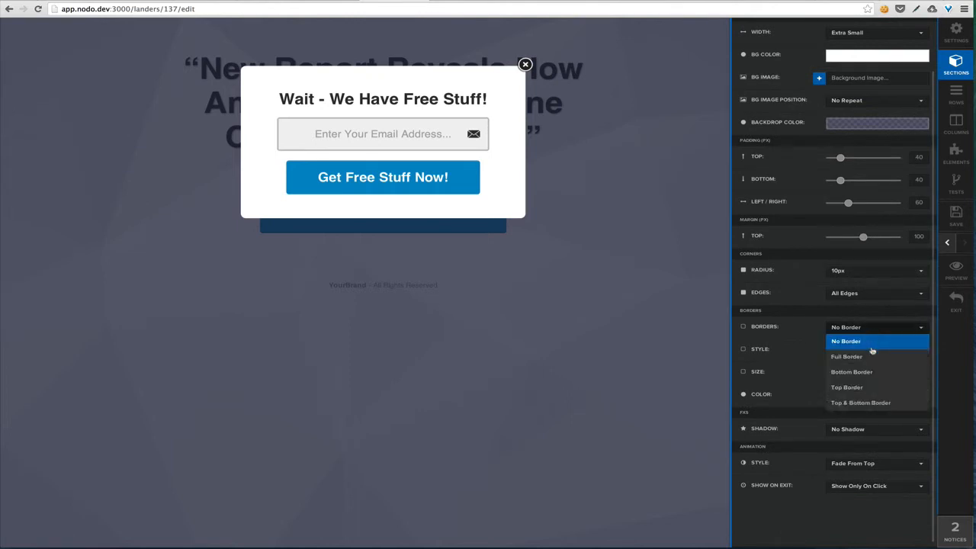
{"action": "left_click", "coordinate": [860, 354]}
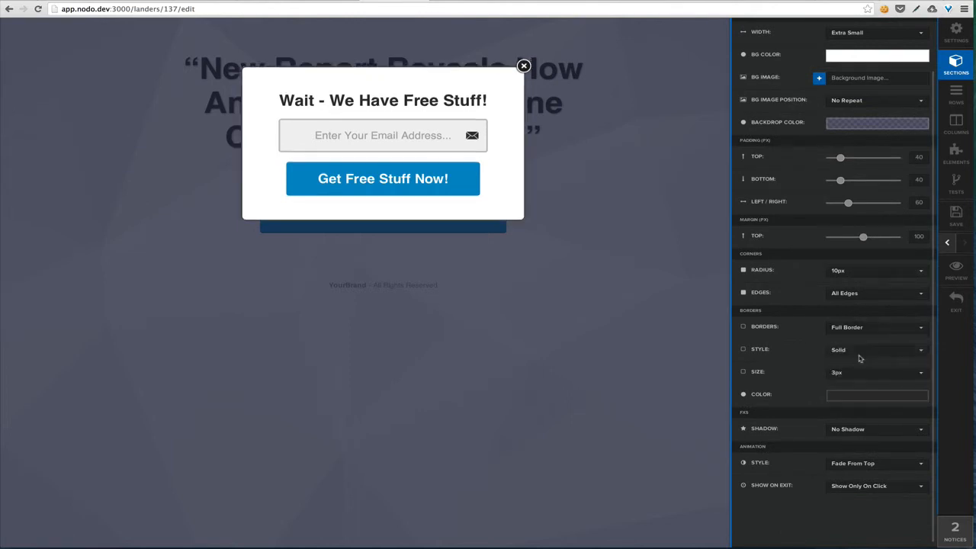
{"action": "left_click", "coordinate": [870, 395]}
{"action": "left_click", "coordinate": [831, 478]}
{"action": "left_click", "coordinate": [821, 418]}
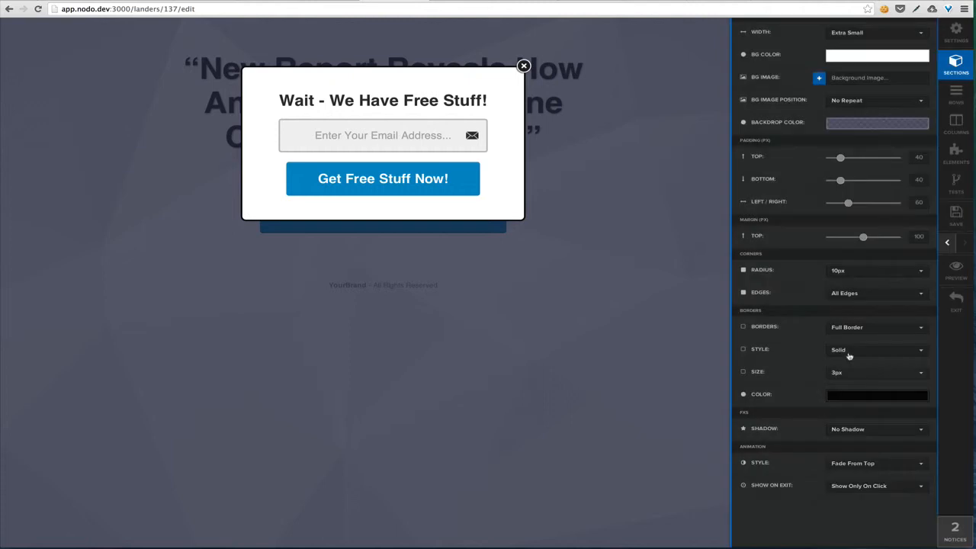
{"action": "left_click", "coordinate": [869, 374]}
{"action": "left_click", "coordinate": [855, 434]}
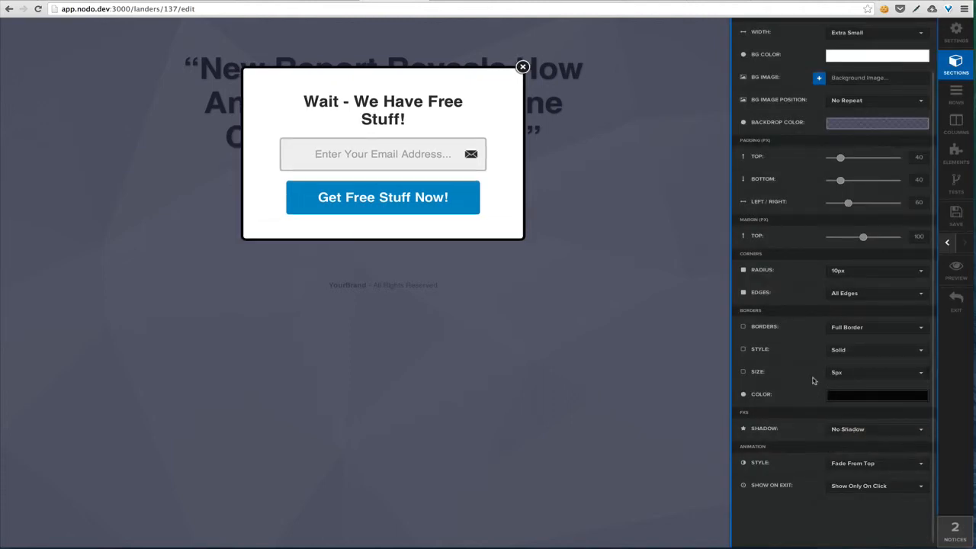
Set the pop-up shadow to Full Shadow
{"action": "left_click", "coordinate": [854, 431]}
{"action": "left_click", "coordinate": [857, 473]}
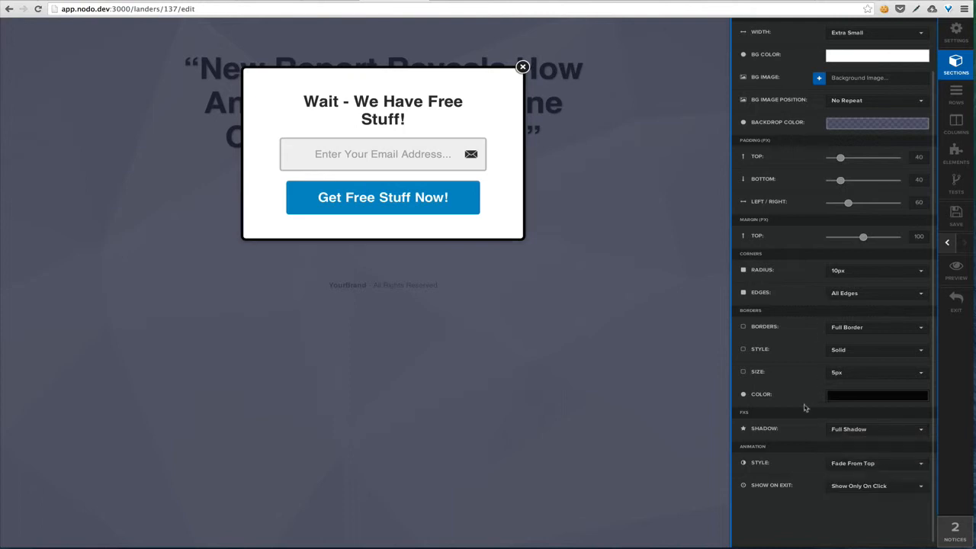
{"action": "scroll", "coordinate": [802, 408], "scroll_direction": "up", "scroll_amount": 1}
{"action": "scroll", "coordinate": [801, 431], "scroll_direction": "down", "scroll_amount": 1}
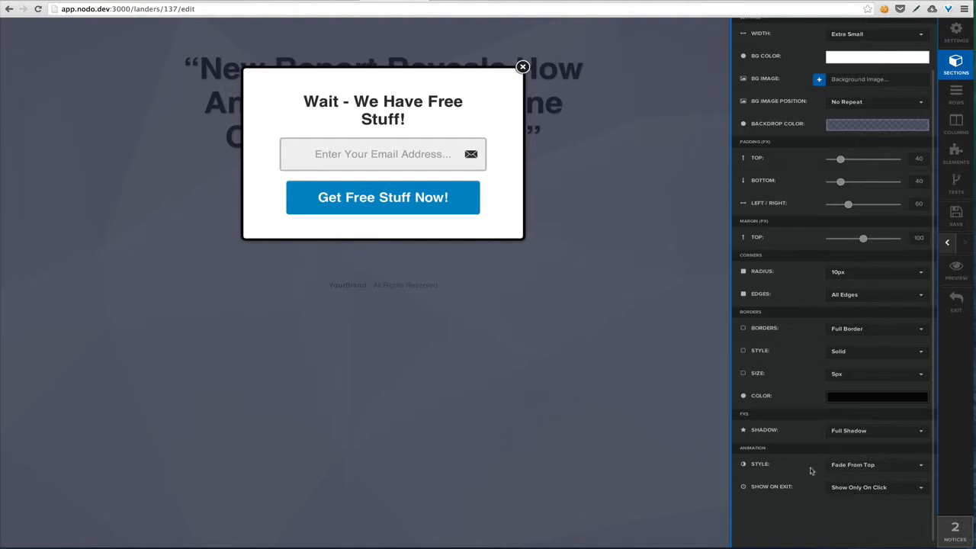
Keep the Fade From Top animation and set Show On Exit to 'Show When User Exits'
{"action": "left_click", "coordinate": [862, 465]}
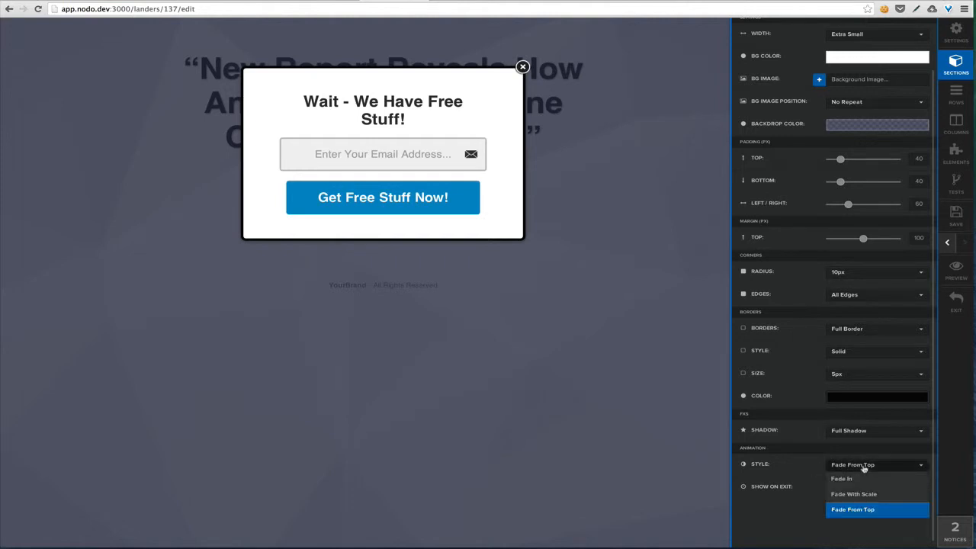
{"action": "left_click", "coordinate": [860, 509]}
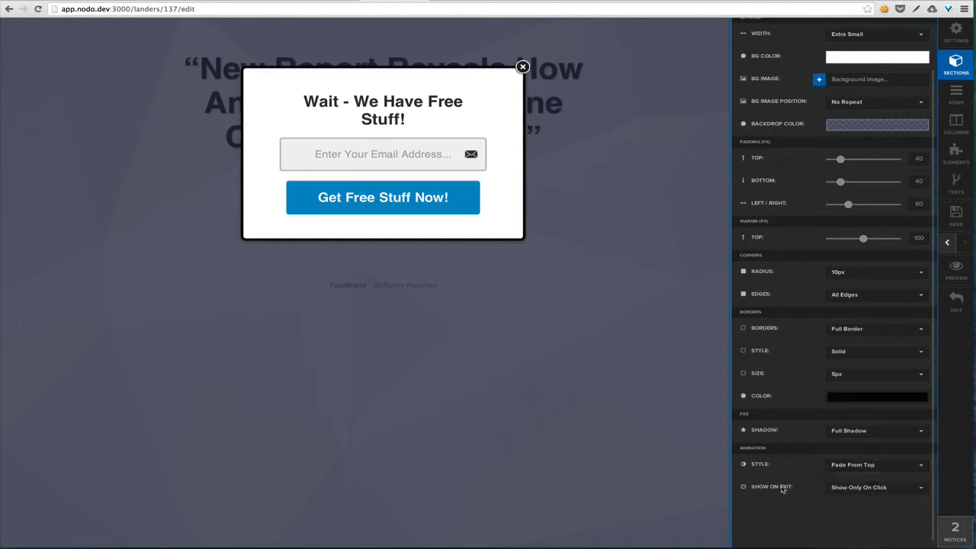
{"action": "left_click", "coordinate": [863, 488]}
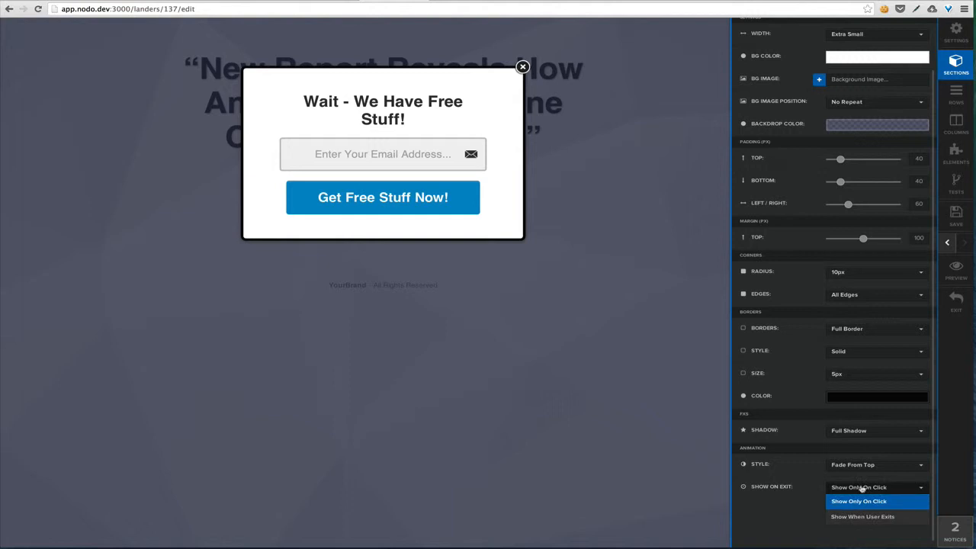
{"action": "left_click", "coordinate": [758, 492]}
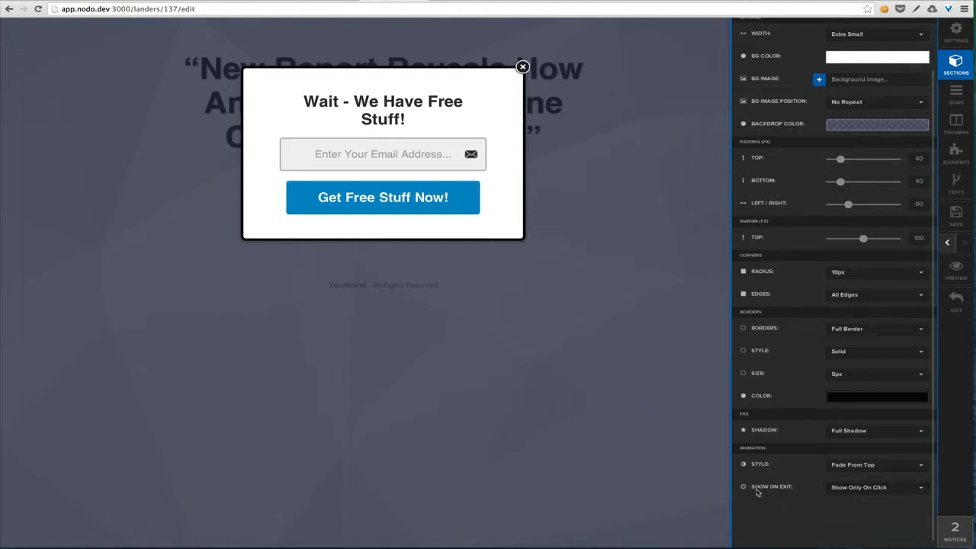
{"action": "left_click", "coordinate": [870, 491]}
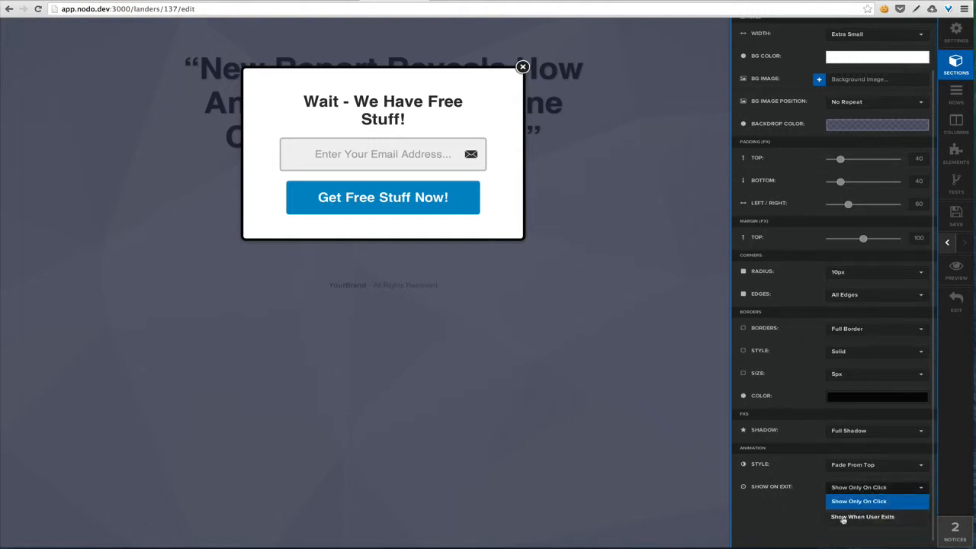
{"action": "left_click", "coordinate": [850, 517]}
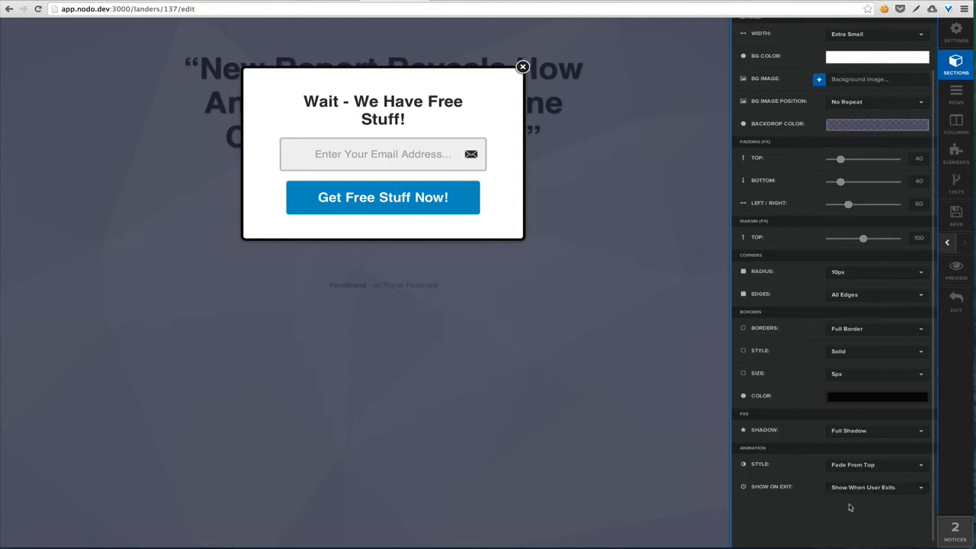
{"action": "scroll", "coordinate": [839, 458], "scroll_direction": "up", "scroll_amount": 2}
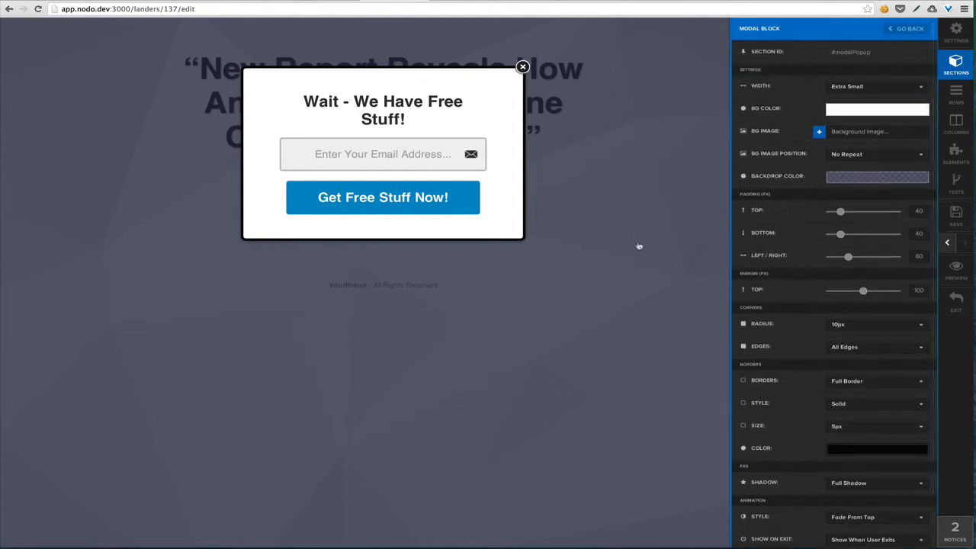
Change the pop-up headline text to '* Wait *'
{"action": "left_click", "coordinate": [673, 259]}
{"action": "left_click", "coordinate": [514, 118]}
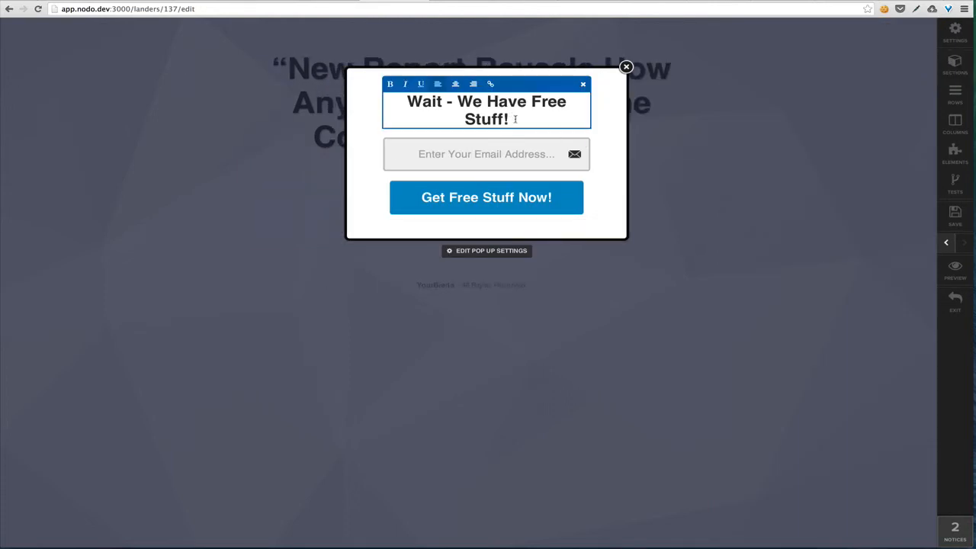
{"action": "left_click_drag", "start_coordinate": [514, 119], "coordinate": [443, 101]}
{"action": "key", "text": "BackSpace"}
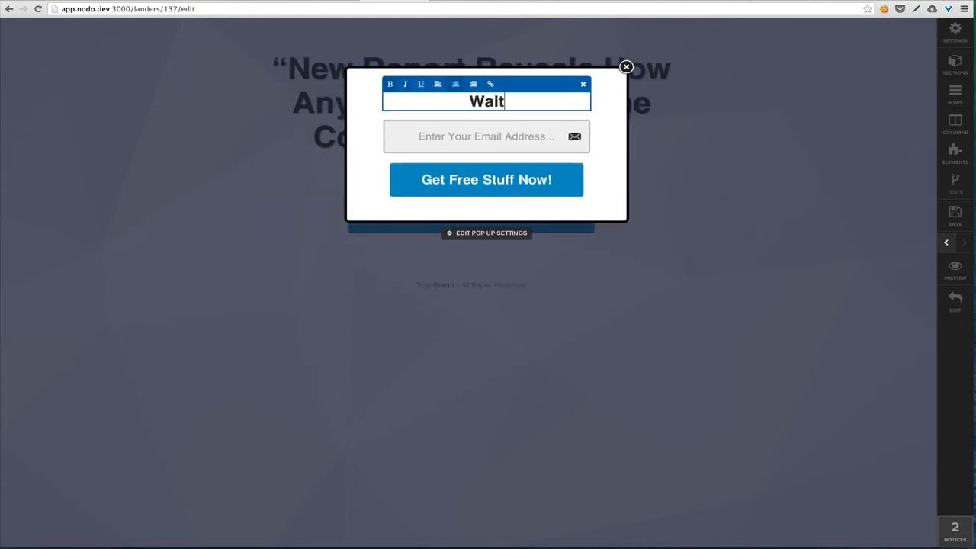
{"action": "type", "text": "*"}
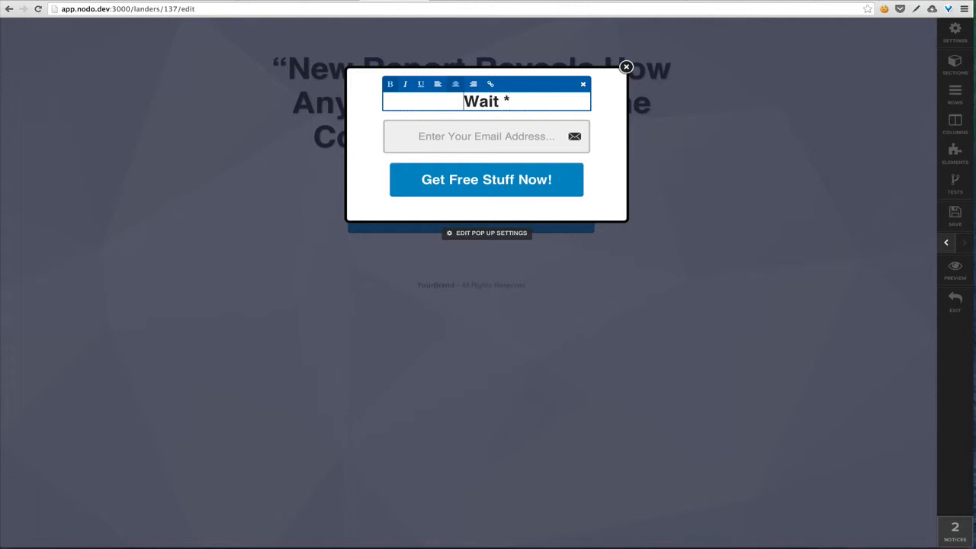
{"action": "type", "text": "*"}
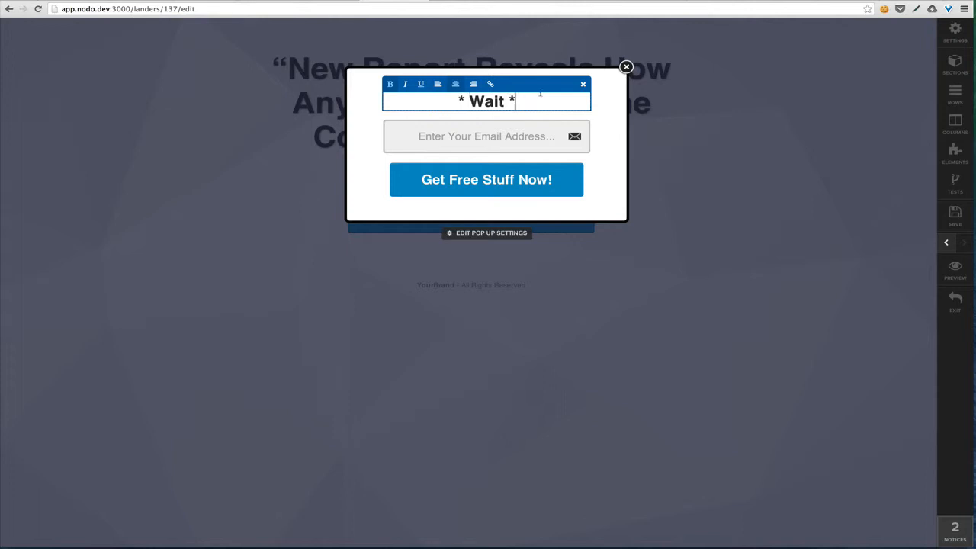
{"action": "left_click", "coordinate": [583, 84]}
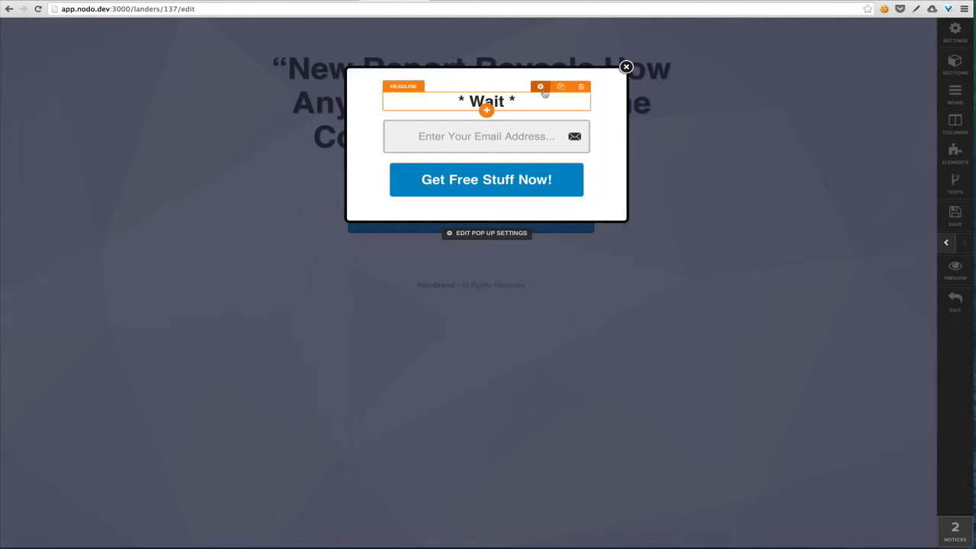
Set the headline text size to 72px and save the page
{"action": "left_click", "coordinate": [540, 86]}
{"action": "left_click", "coordinate": [854, 236]}
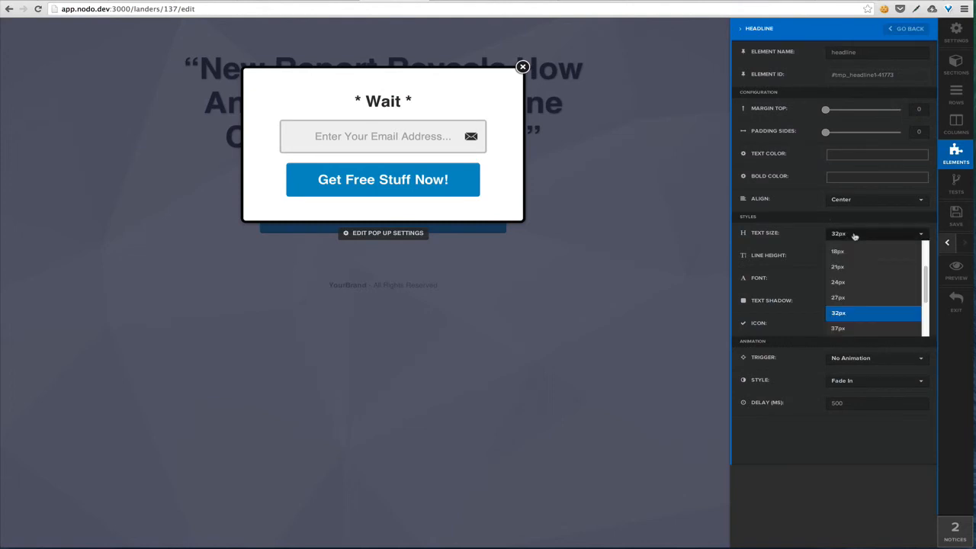
{"action": "scroll", "coordinate": [873, 320], "scroll_direction": "down", "scroll_amount": 2}
{"action": "left_click", "coordinate": [863, 320]}
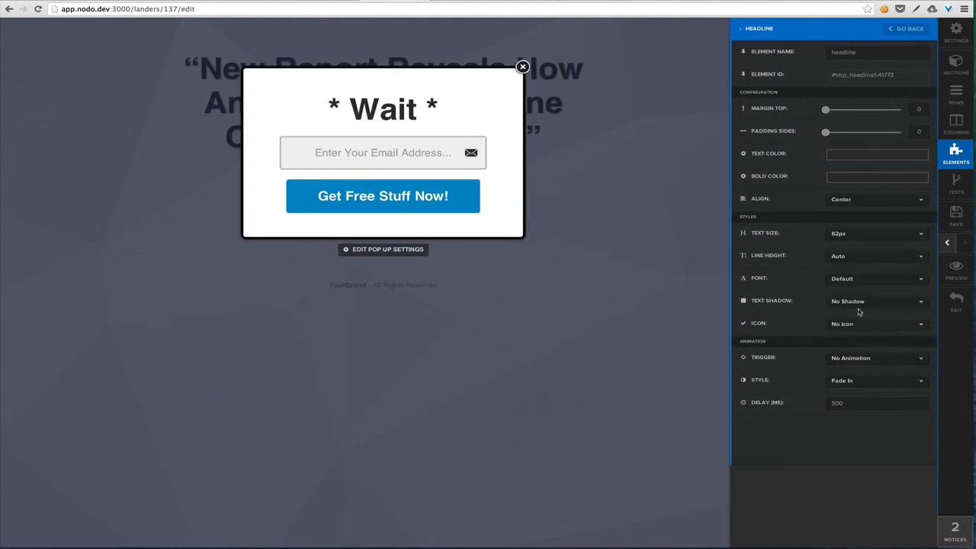
{"action": "left_click", "coordinate": [867, 236]}
{"action": "left_click", "coordinate": [853, 324]}
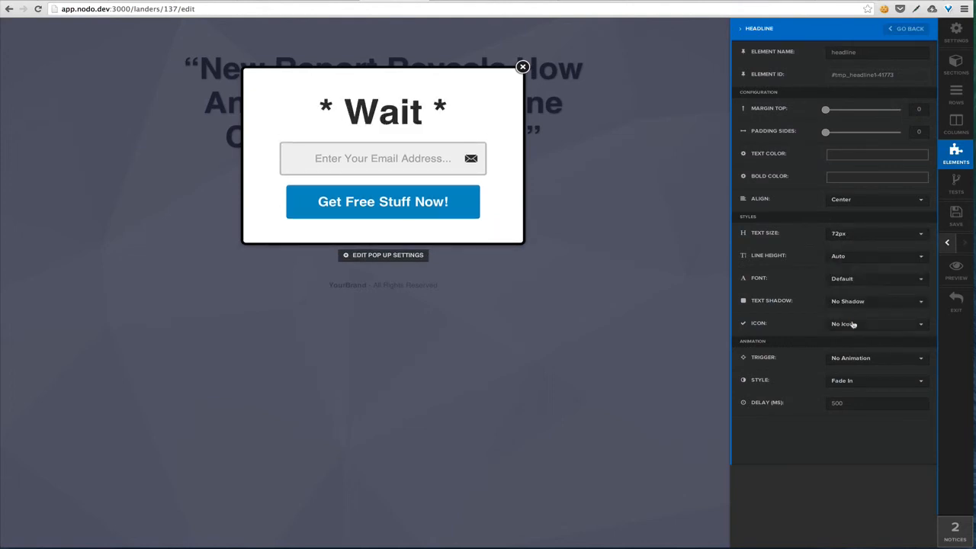
{"action": "left_click", "coordinate": [507, 218]}
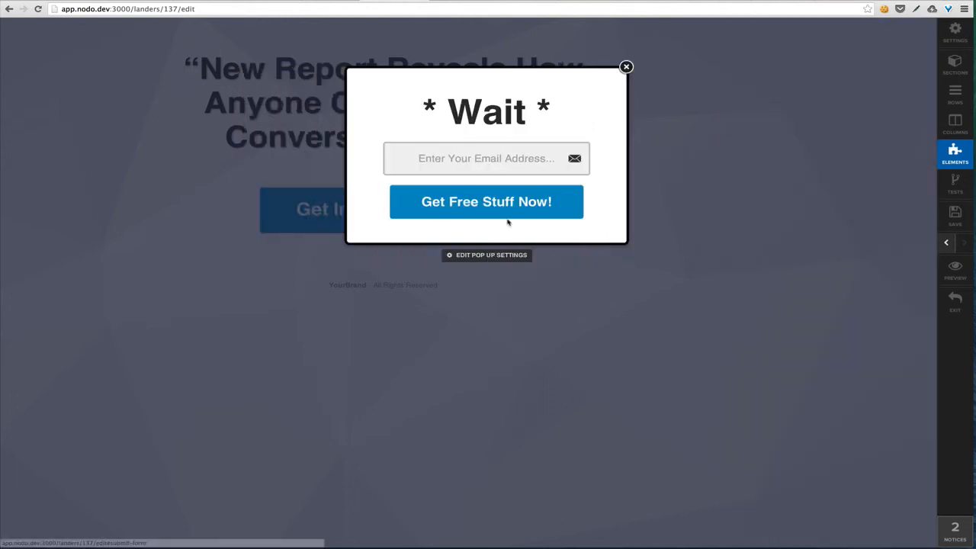
{"action": "left_click", "coordinate": [953, 215]}
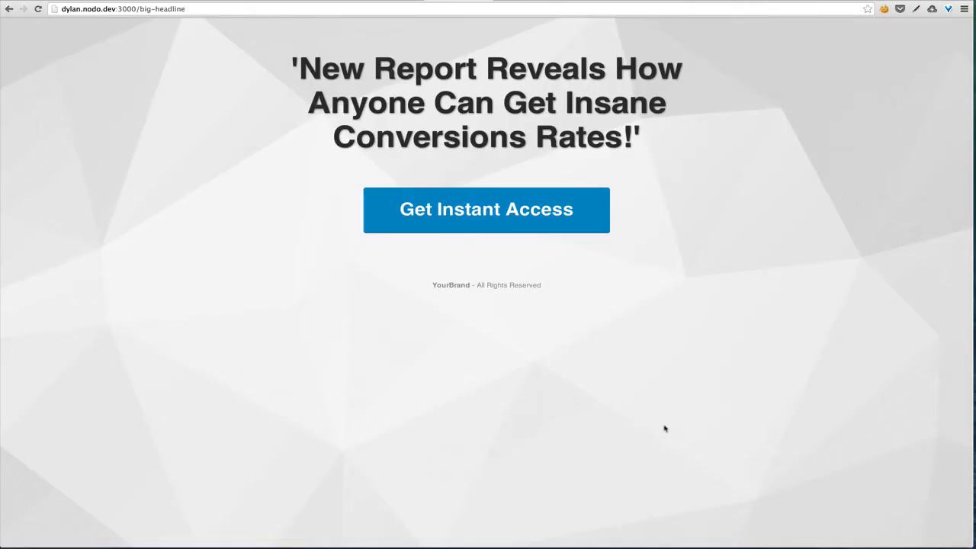
{"action": "mouse_move", "coordinate": [742, 4]}
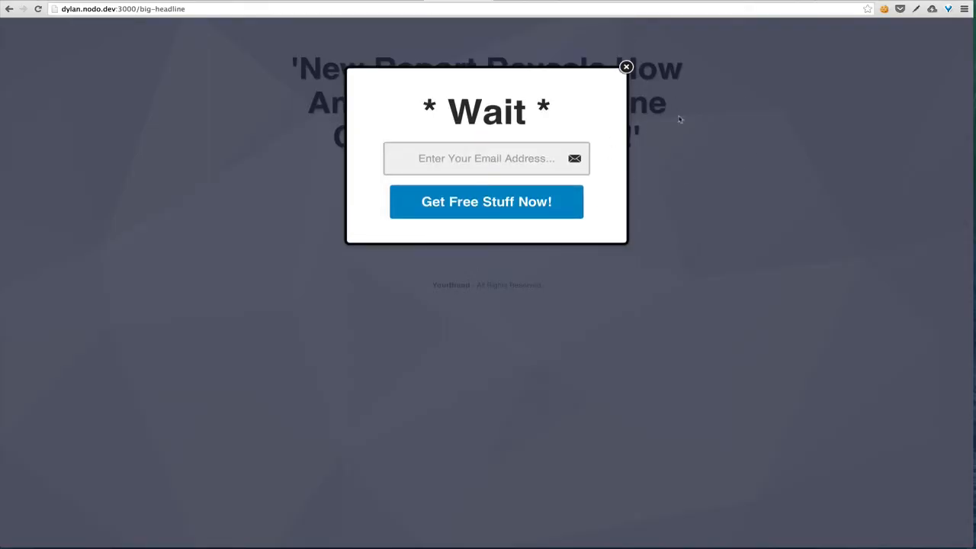
{"action": "left_click", "coordinate": [457, 156]}
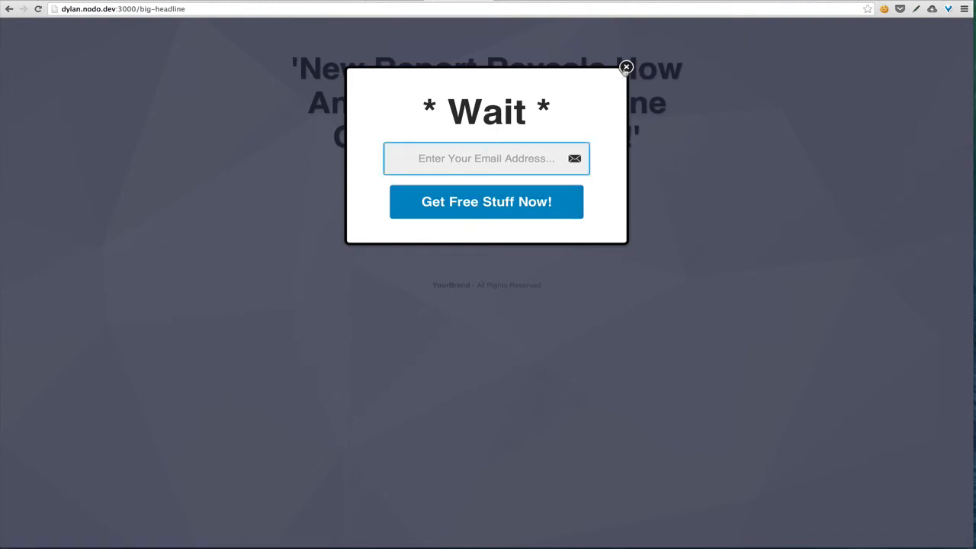
{"action": "left_click", "coordinate": [626, 67]}
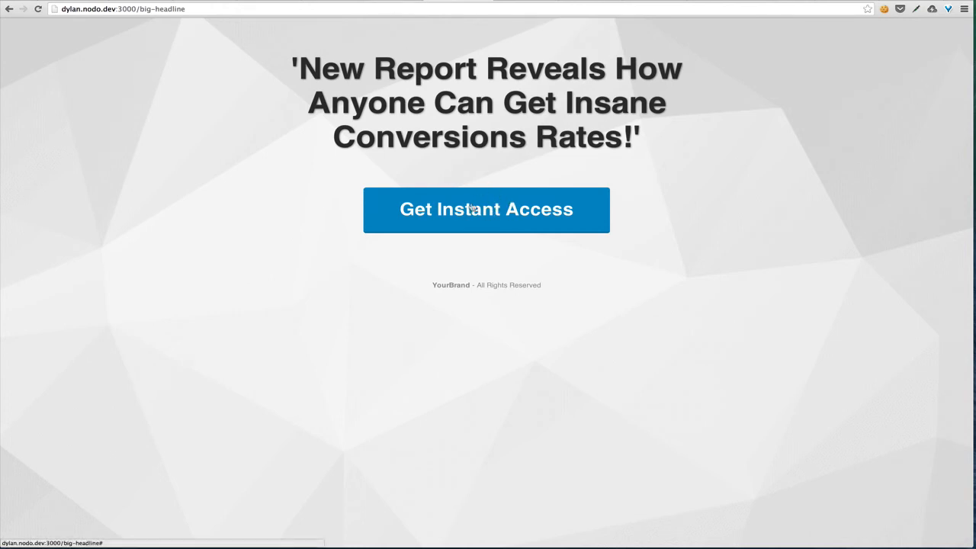
{"action": "left_click", "coordinate": [395, 1]}
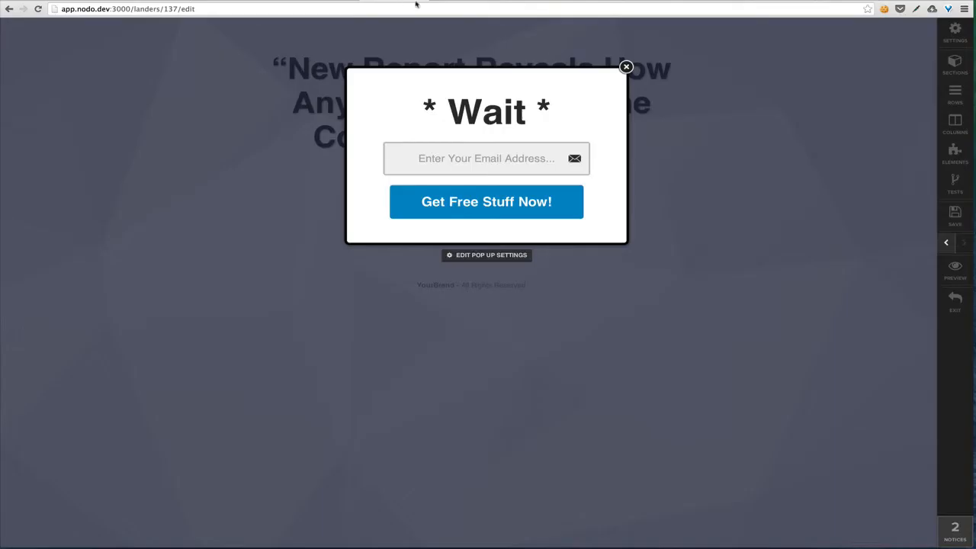
Set the Get Instant Access button's URL / ACTION to #open-popup
{"action": "left_click", "coordinate": [626, 67]}
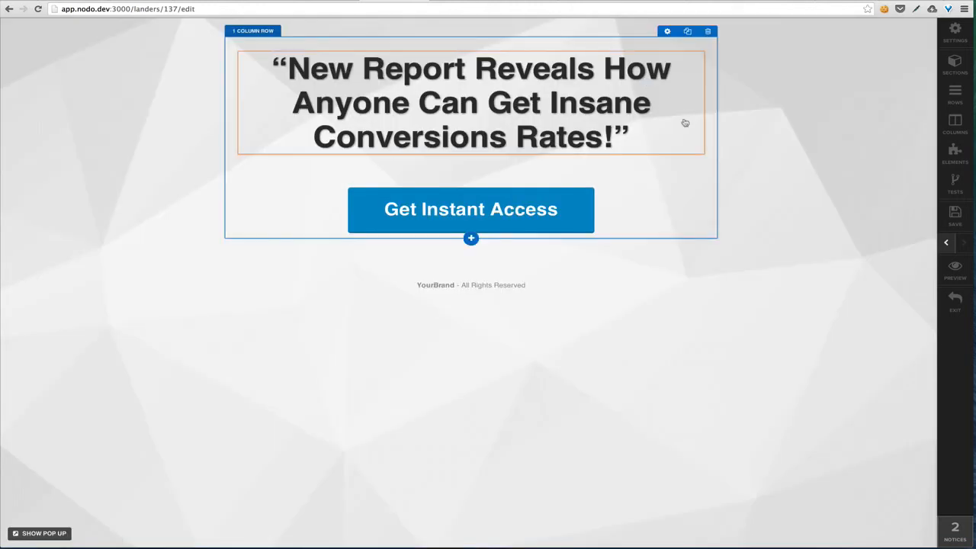
{"action": "left_click", "coordinate": [610, 213]}
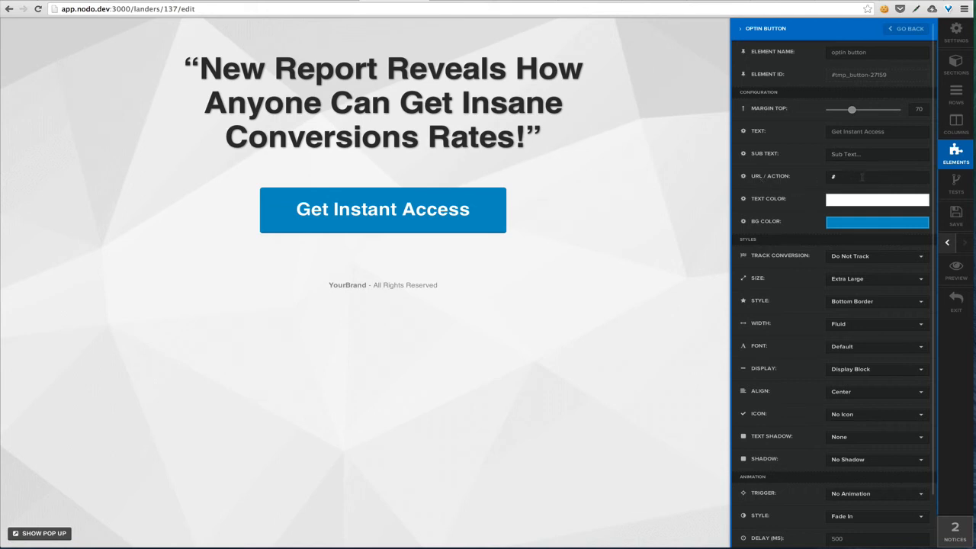
{"action": "left_click", "coordinate": [861, 176]}
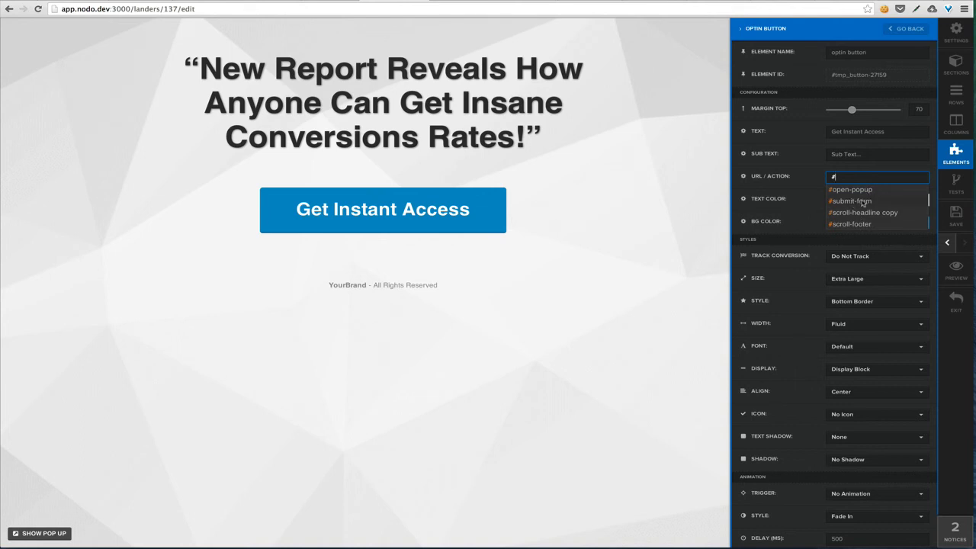
{"action": "left_click", "coordinate": [875, 193]}
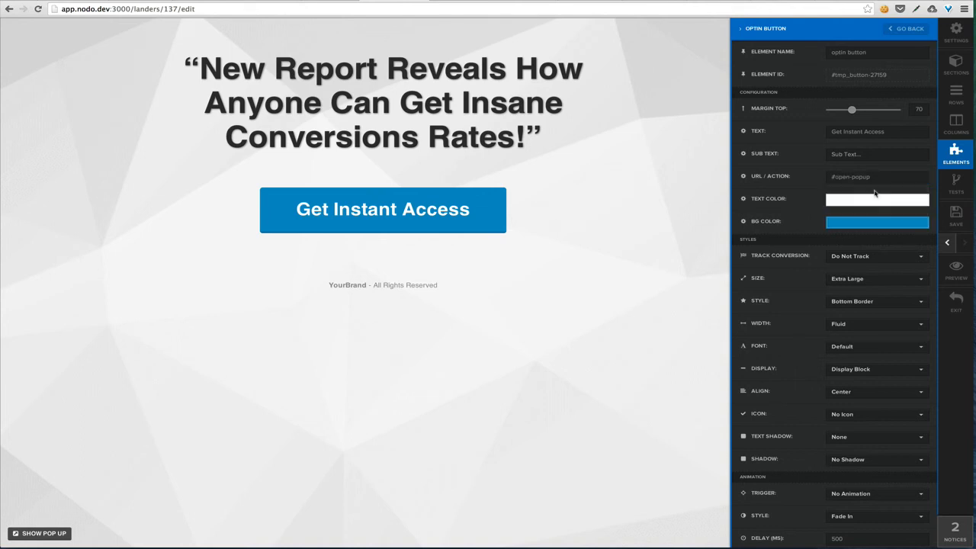
{"action": "left_click", "coordinate": [719, 243]}
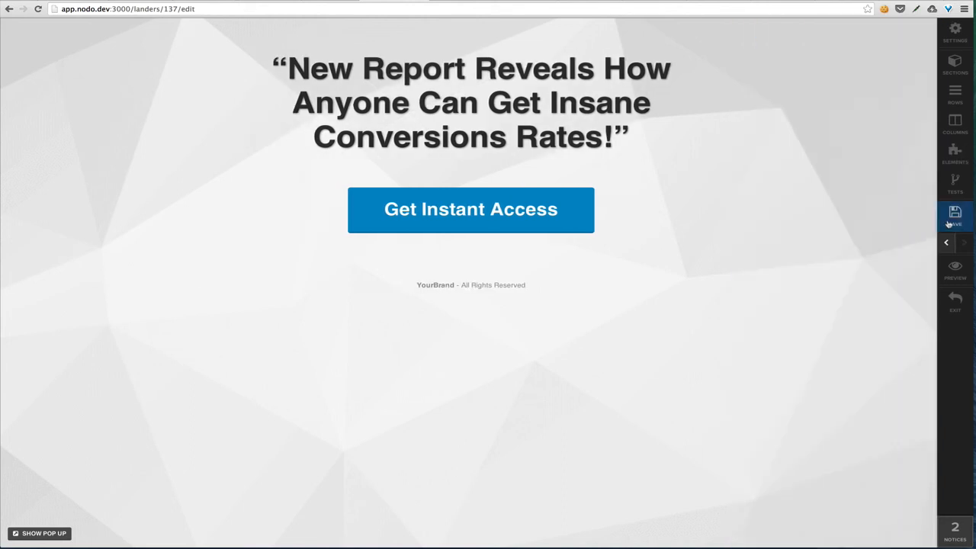
Save the landing page and switch to the live page's address bar
{"action": "left_click", "coordinate": [952, 218]}
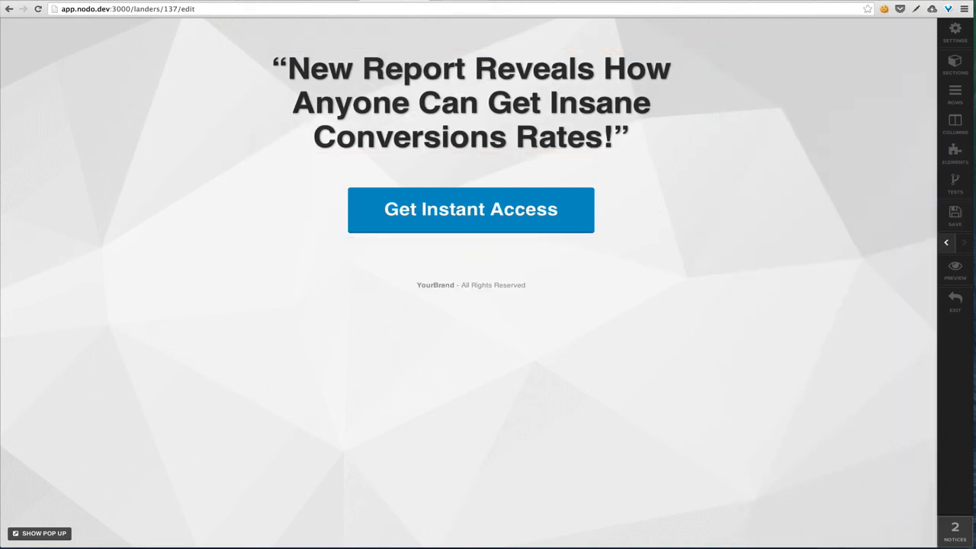
{"action": "left_click", "coordinate": [455, 1]}
{"action": "left_click", "coordinate": [453, 7]}
Reload the live page and test the '* Wait *' pop-up from Get Instant Access and on exit
{"action": "key", "text": "Return"}
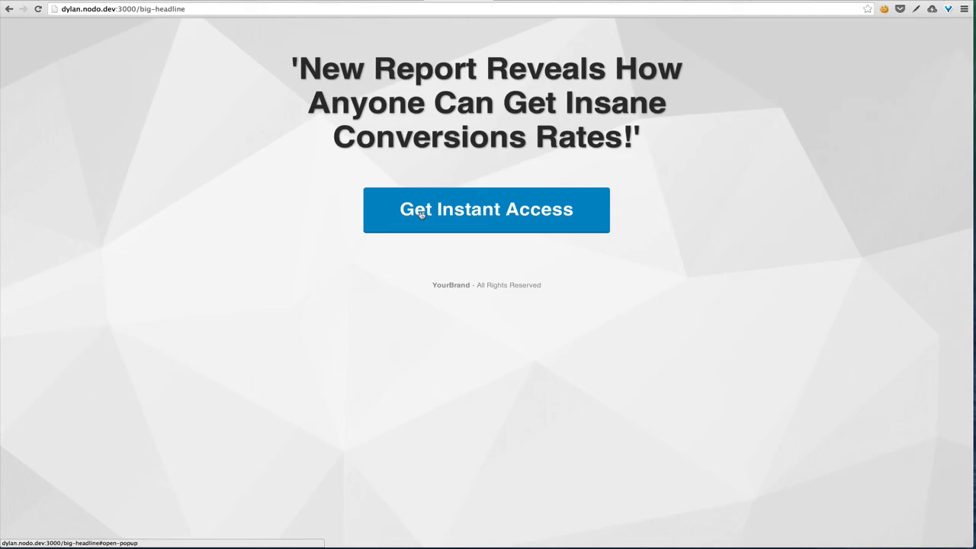
{"action": "left_click", "coordinate": [420, 214]}
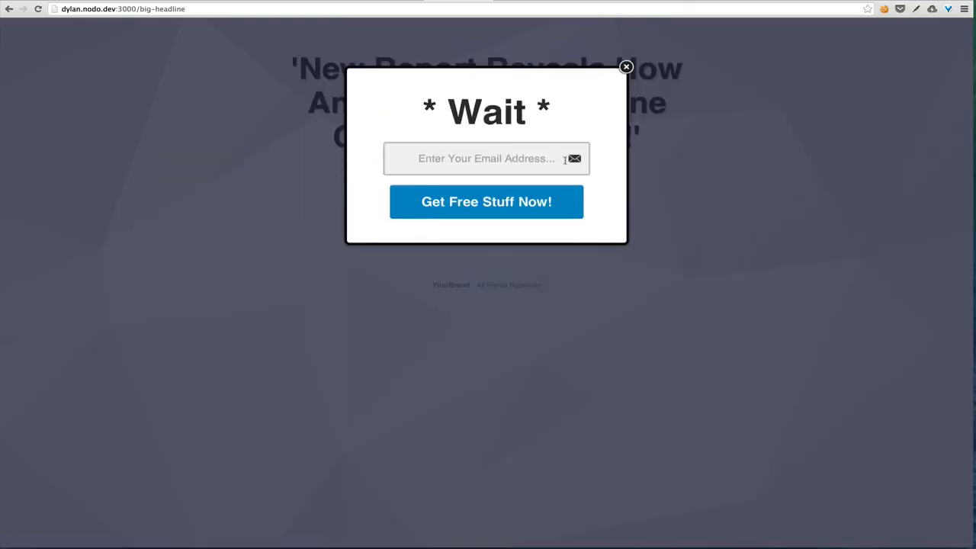
{"action": "left_click", "coordinate": [626, 67]}
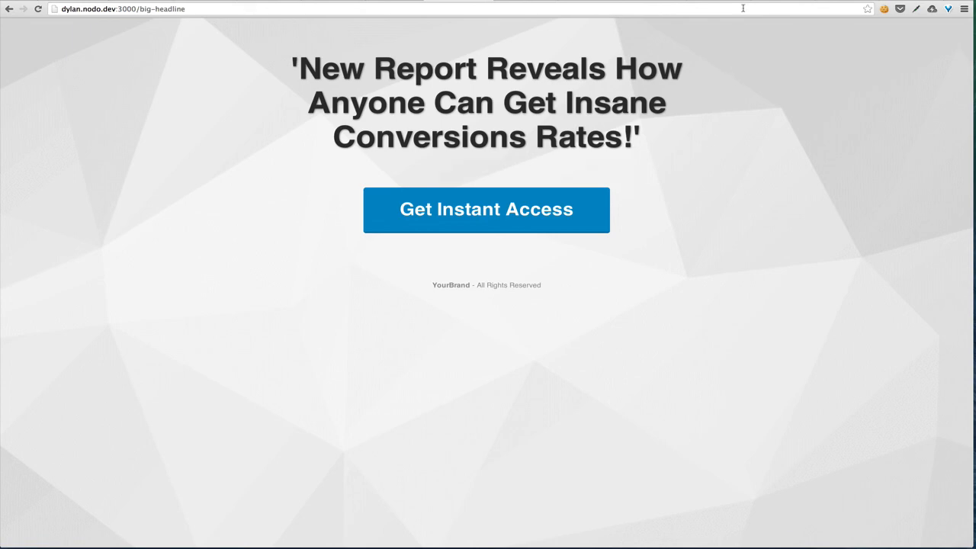
{"action": "mouse_move", "coordinate": [770, 6]}
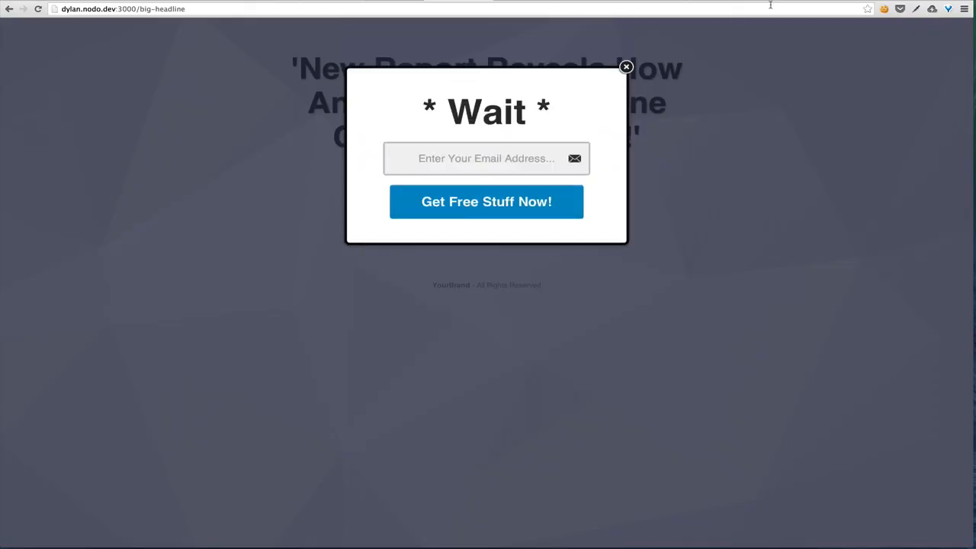